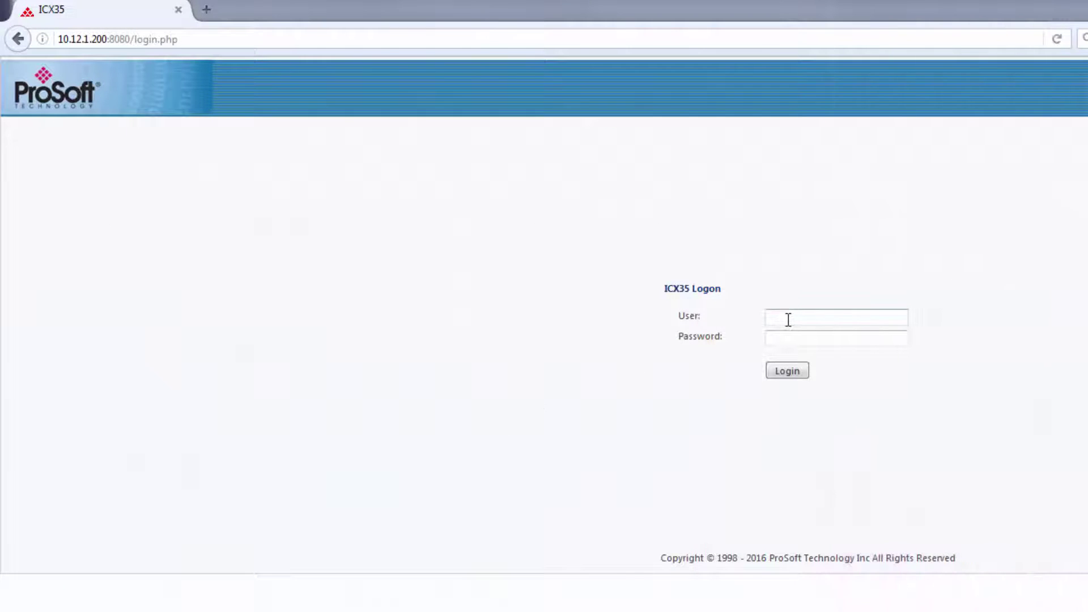
- Log in to the ICX35 web interface with the admin user name and its password
click(788, 319)
text(a)
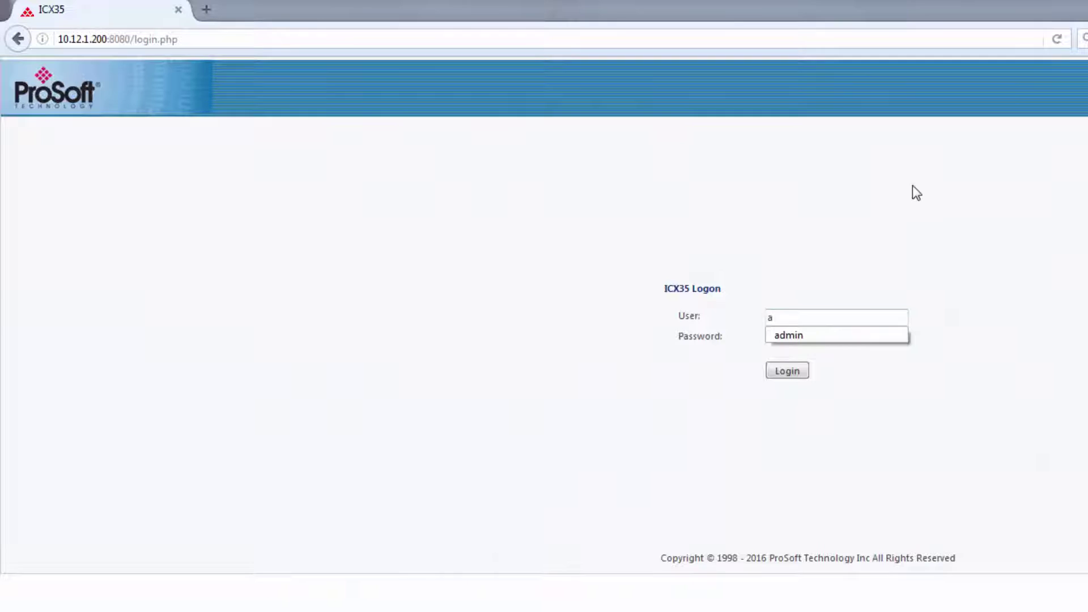
text(dmin)
key(Tab)
text(pass)
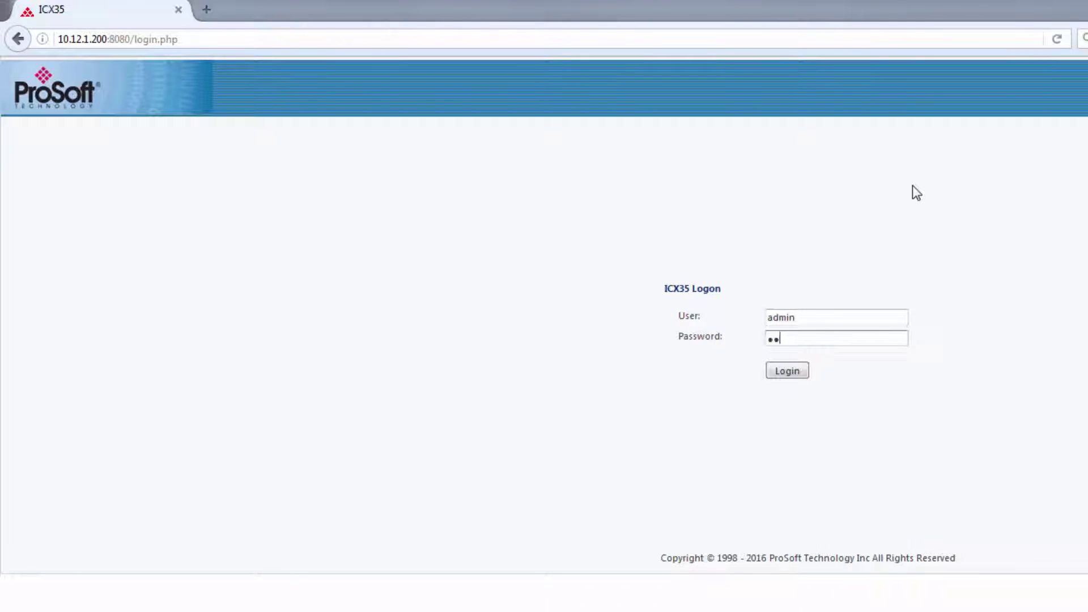
text(word)
key(Return)
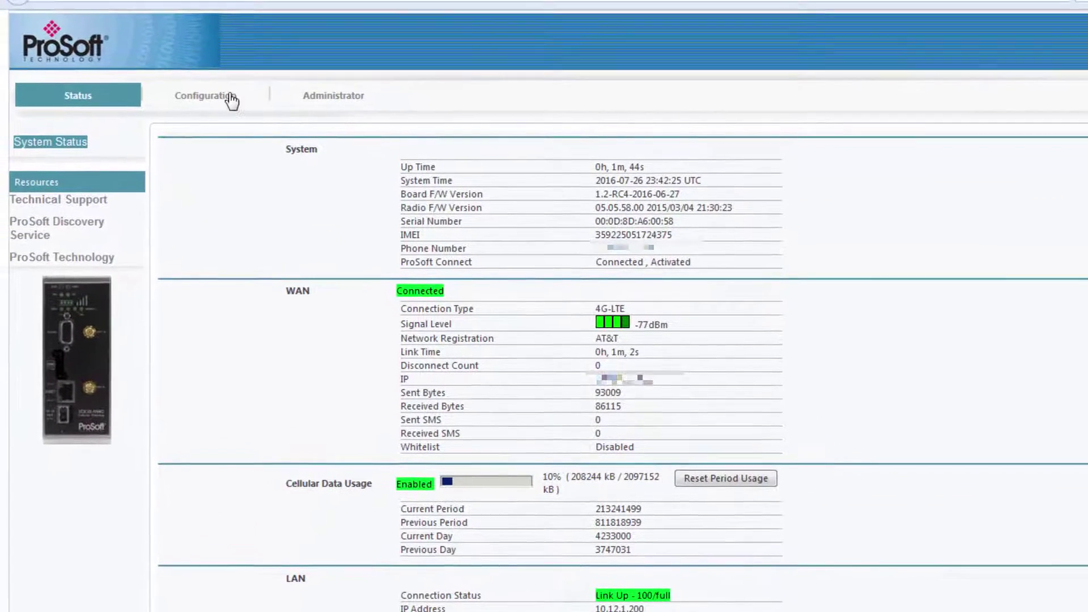
- Set Enable EIP to Enable in the Ethernet/IP section of the Advanced configuration
click(233, 99)
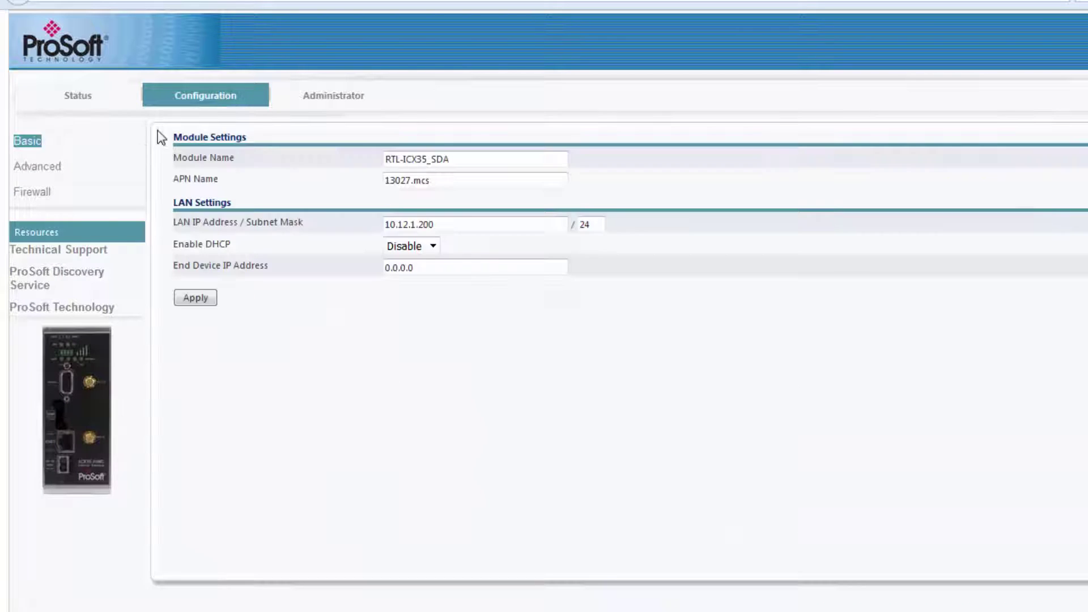
click(45, 170)
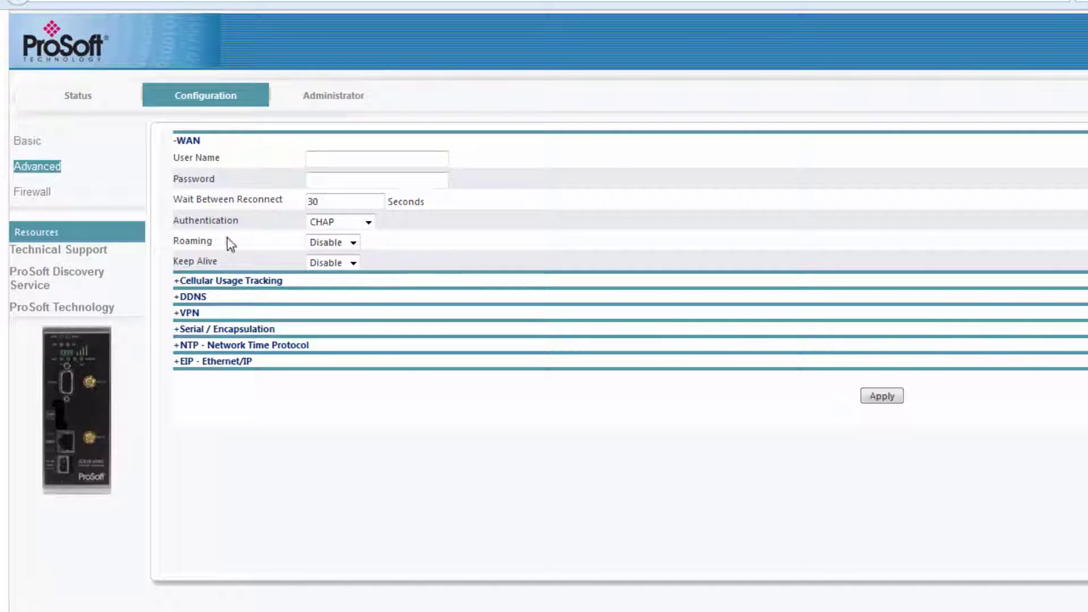
click(180, 366)
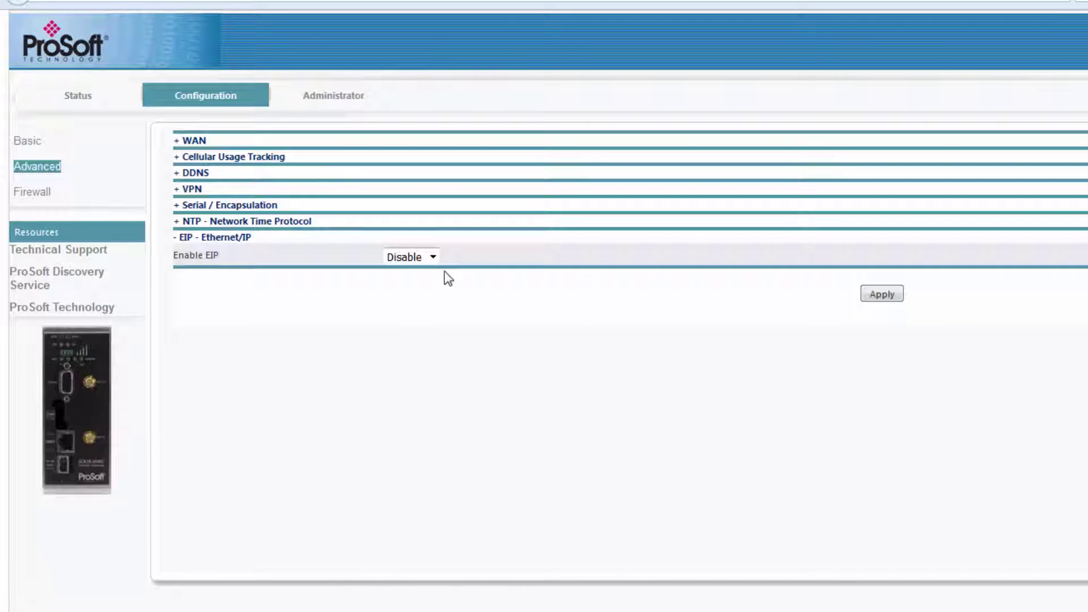
click(432, 257)
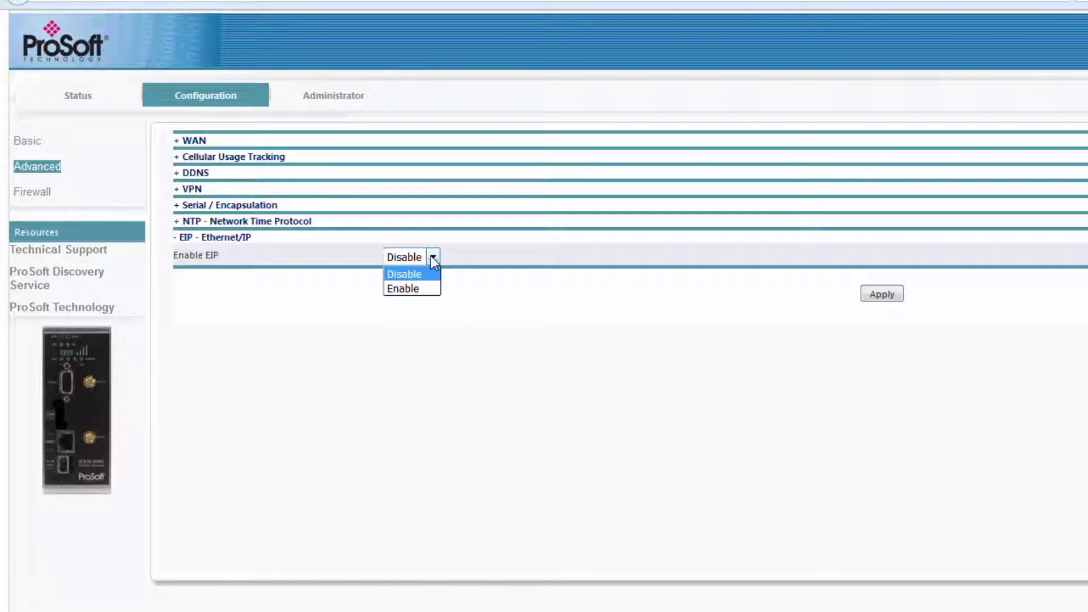
click(420, 289)
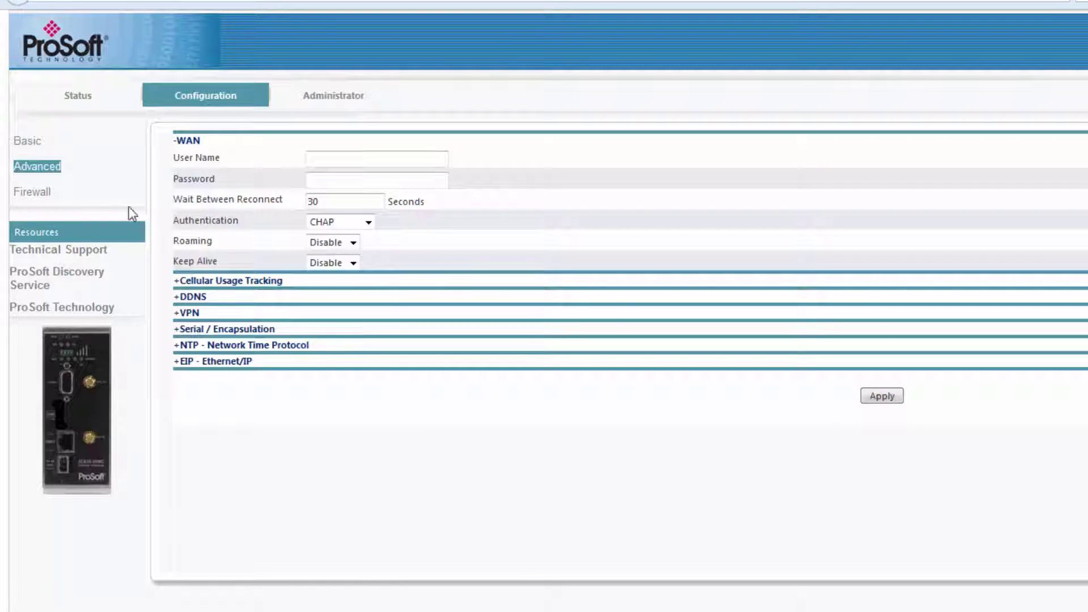
- Replace the End Device IP Address 0.0.0.0 with 10.12.1.225 on Basic configuration and apply
click(25, 145)
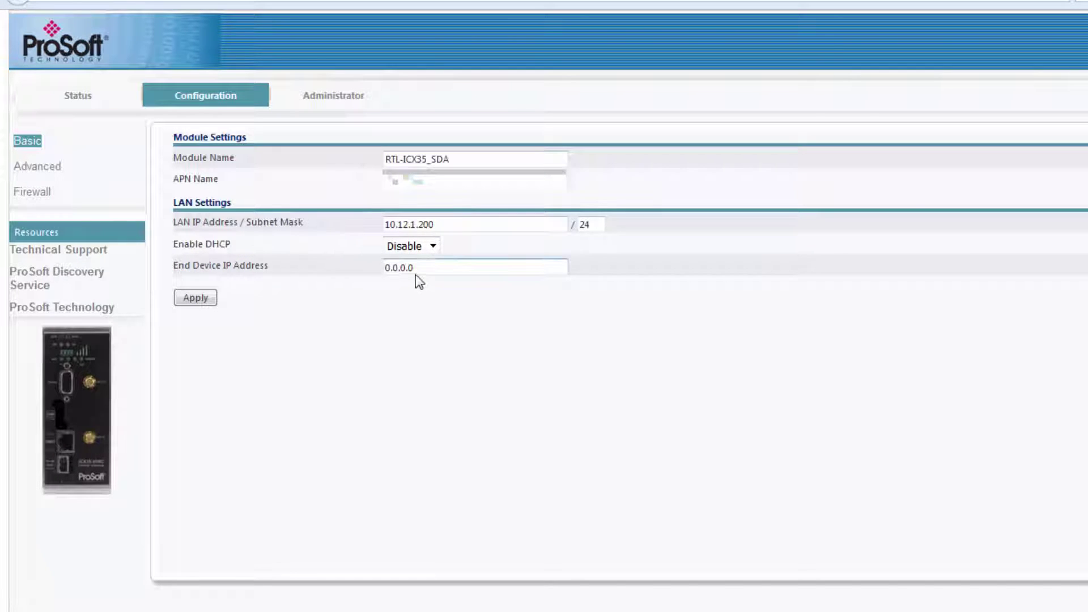
drag(420, 269, 364, 267)
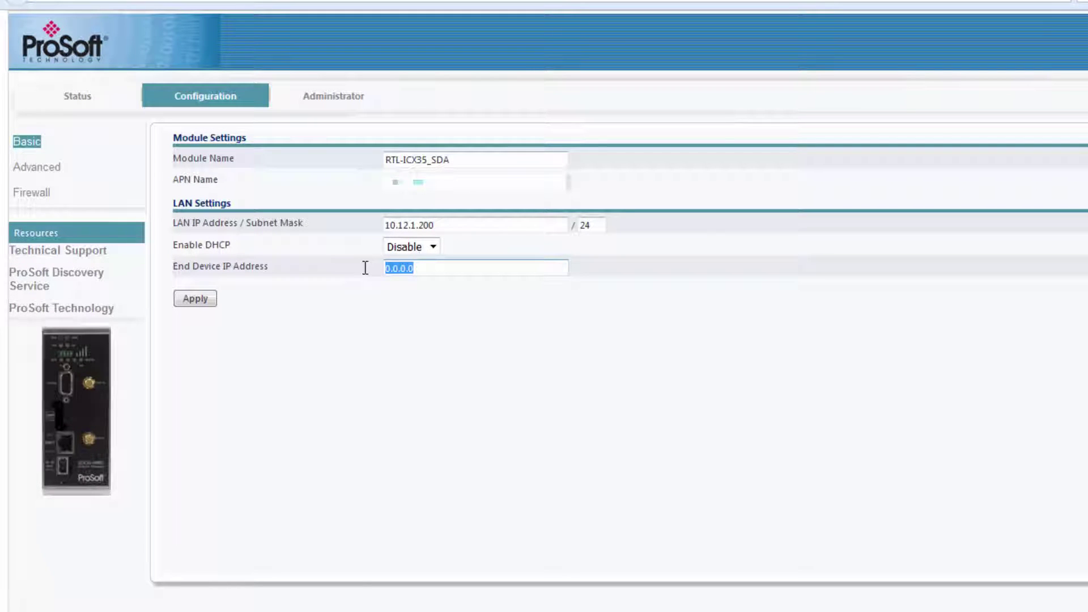
text(10.12.)
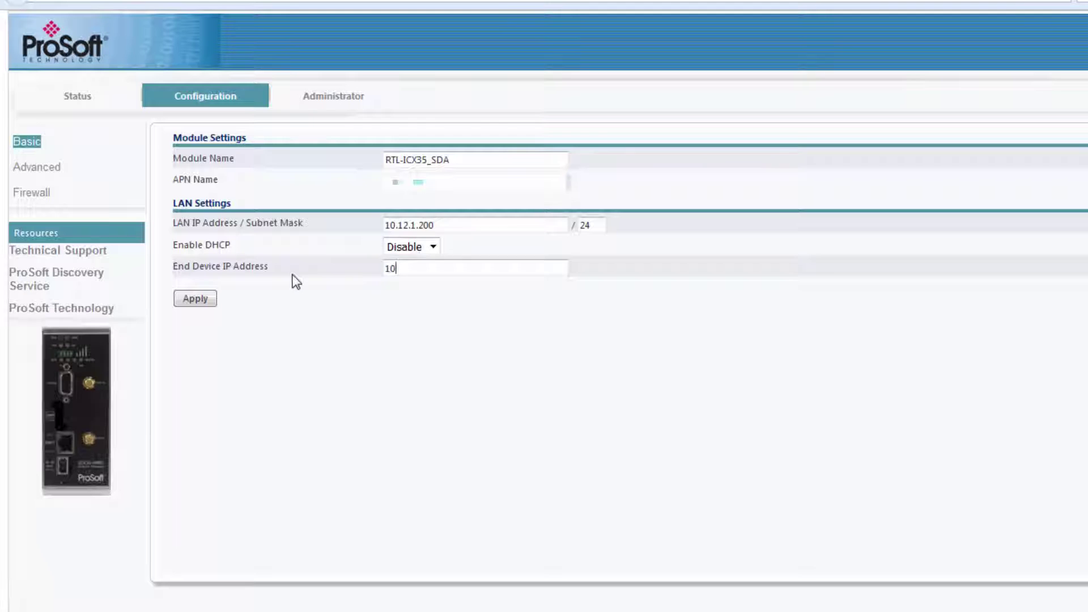
text(1.225)
click(196, 298)
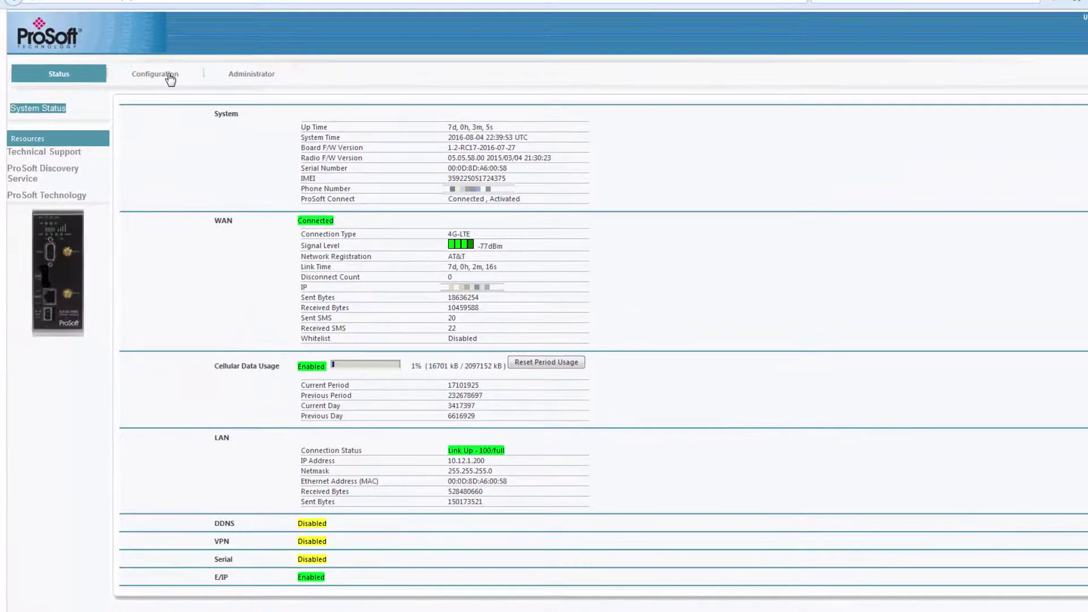
- Recheck the saved Basic configuration settings, then return to the System Status page
click(170, 78)
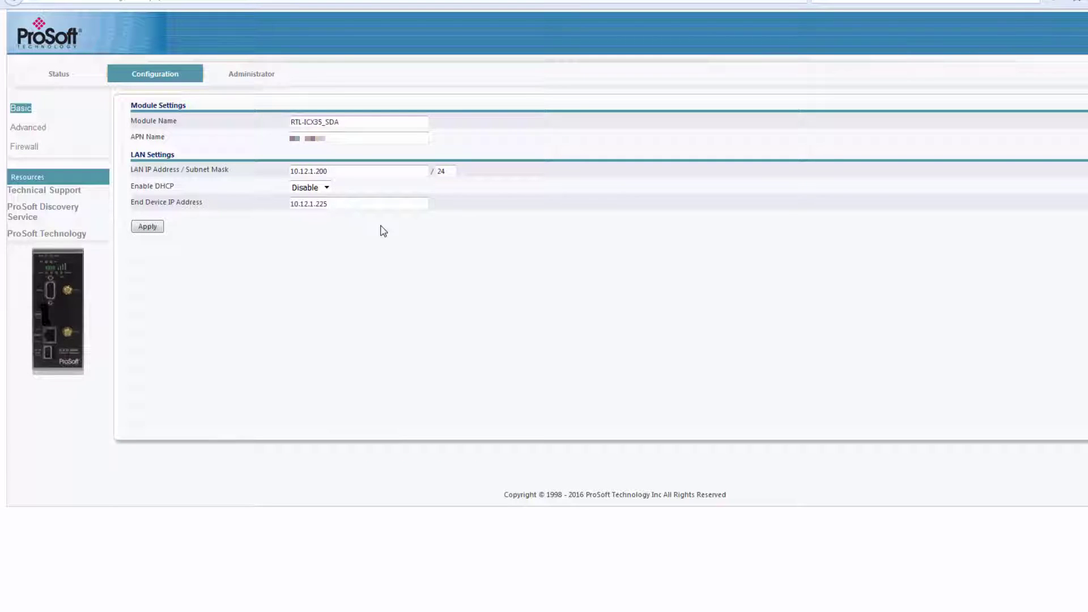
click(77, 80)
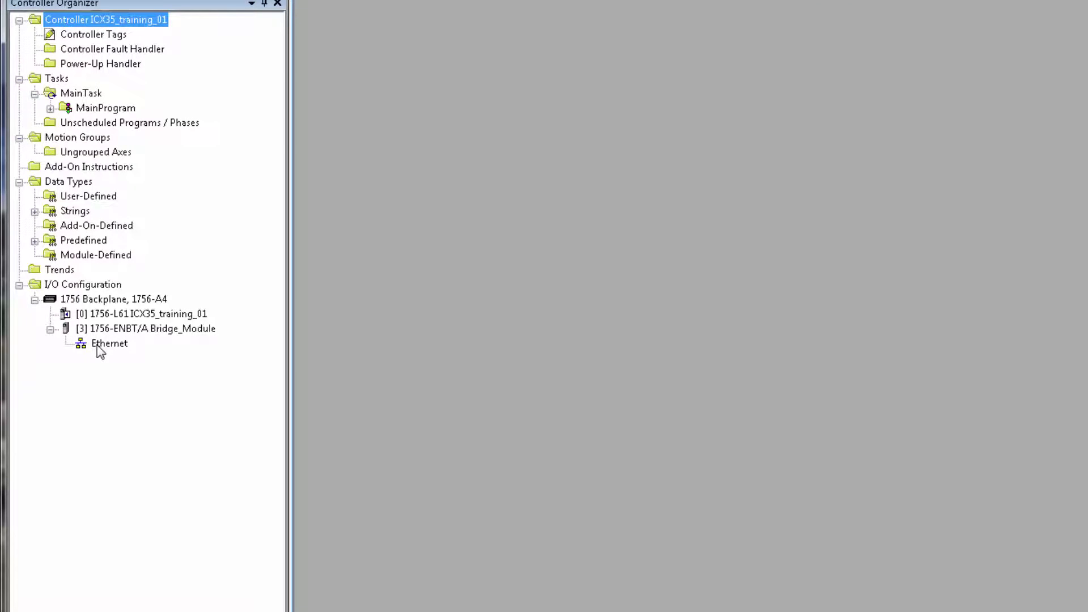
- Create a Generic ETHERNET-BRIDGE module from the Communication category under the Ethernet network
click(100, 348)
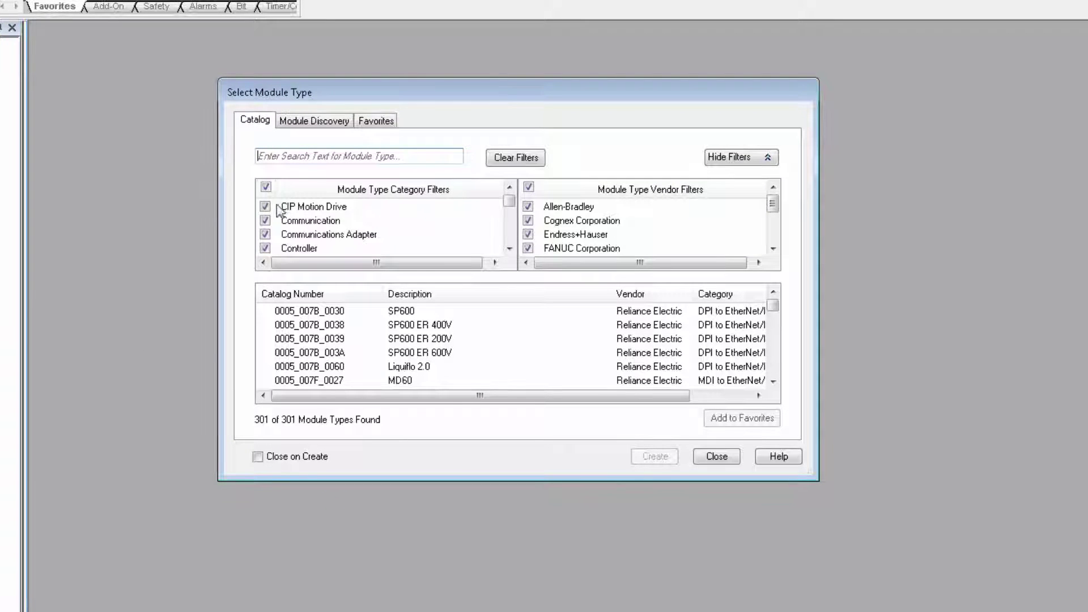
click(266, 186)
click(265, 221)
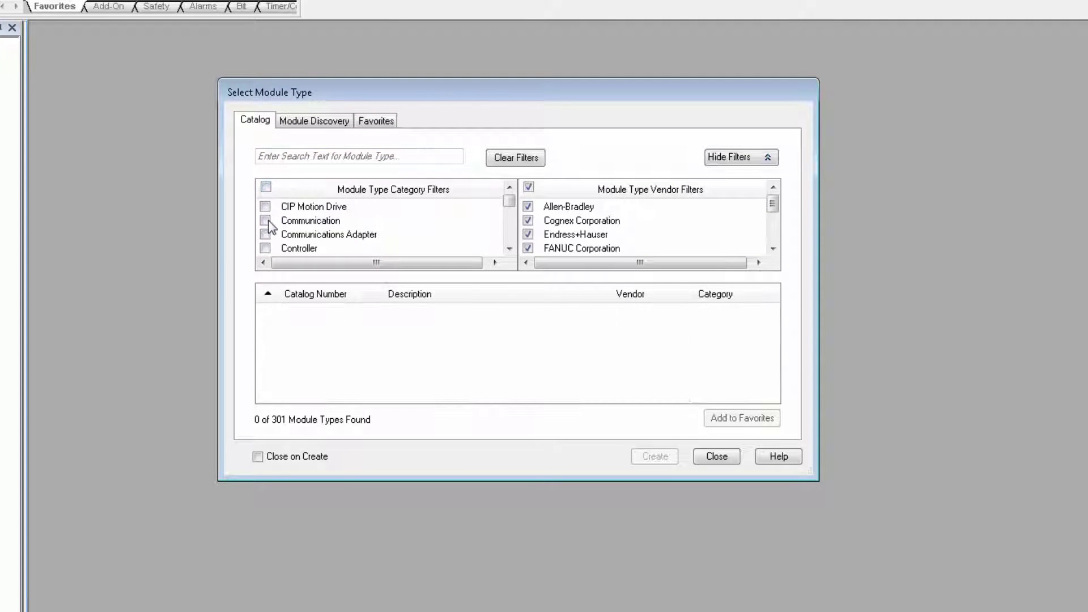
drag(775, 311, 789, 348)
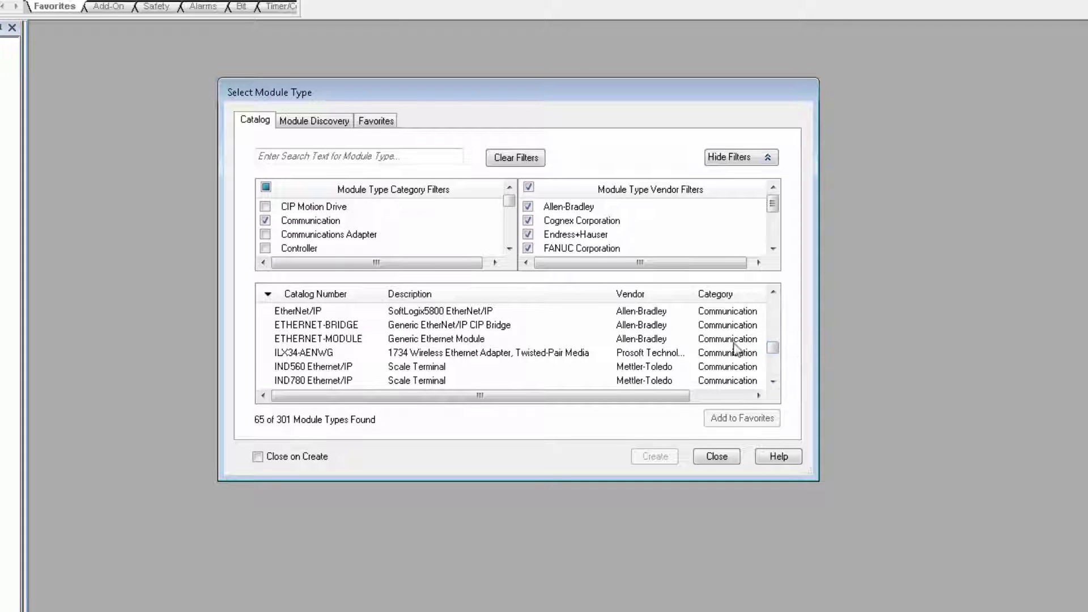
click(513, 327)
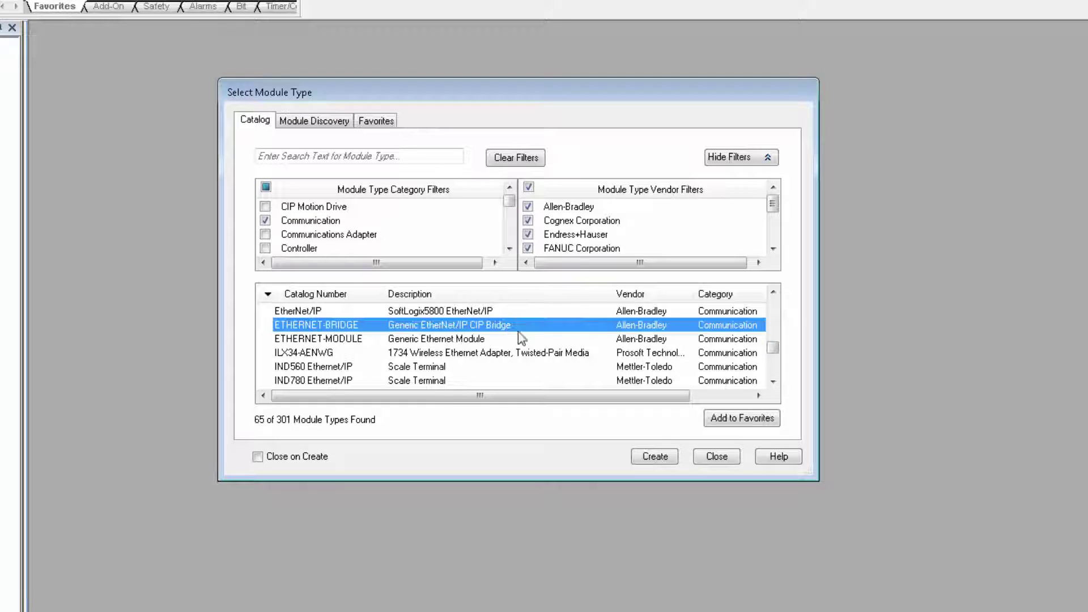
click(665, 457)
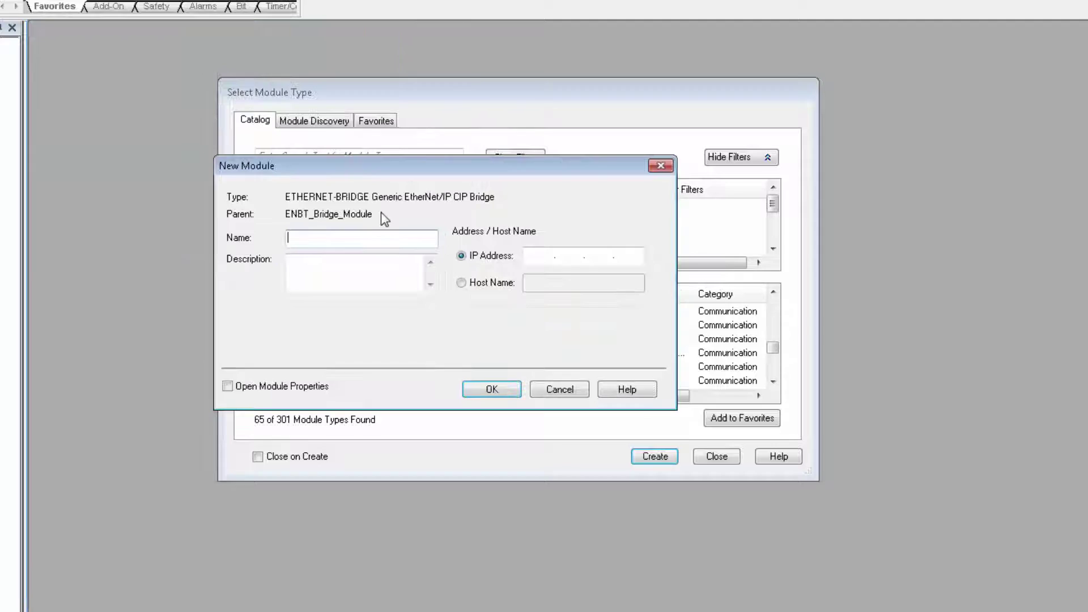
- Name the new module ICX35 and give it IP address 10.12.1.200
text(ICX35)
click(543, 255)
text(10.)
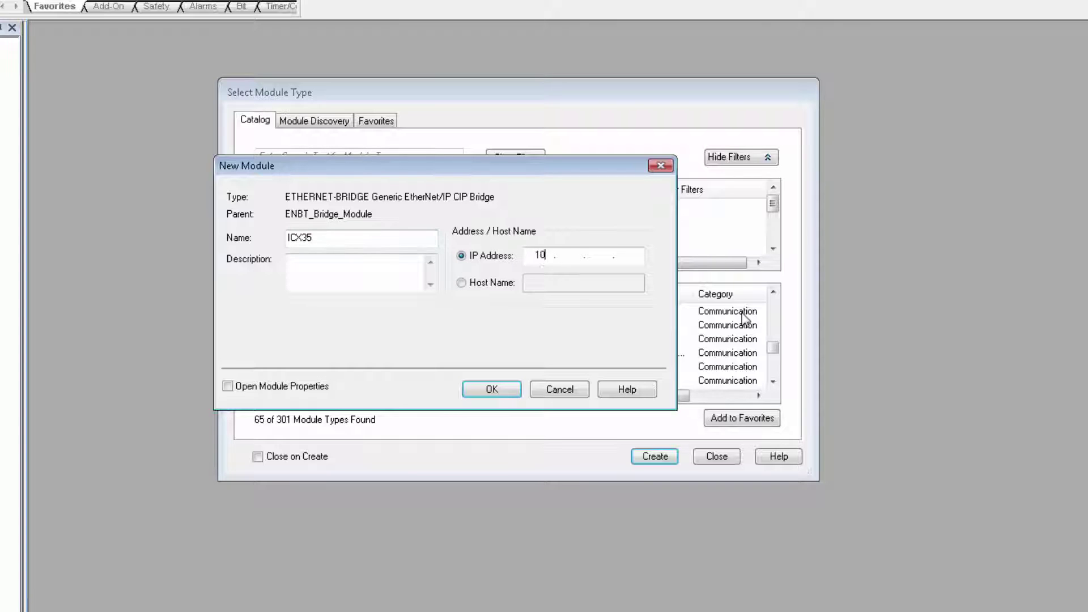
text(12.1.200)
- Confirm the ICX35 bridge module and open the MainProgram's MainRoutine ladder logic
click(493, 390)
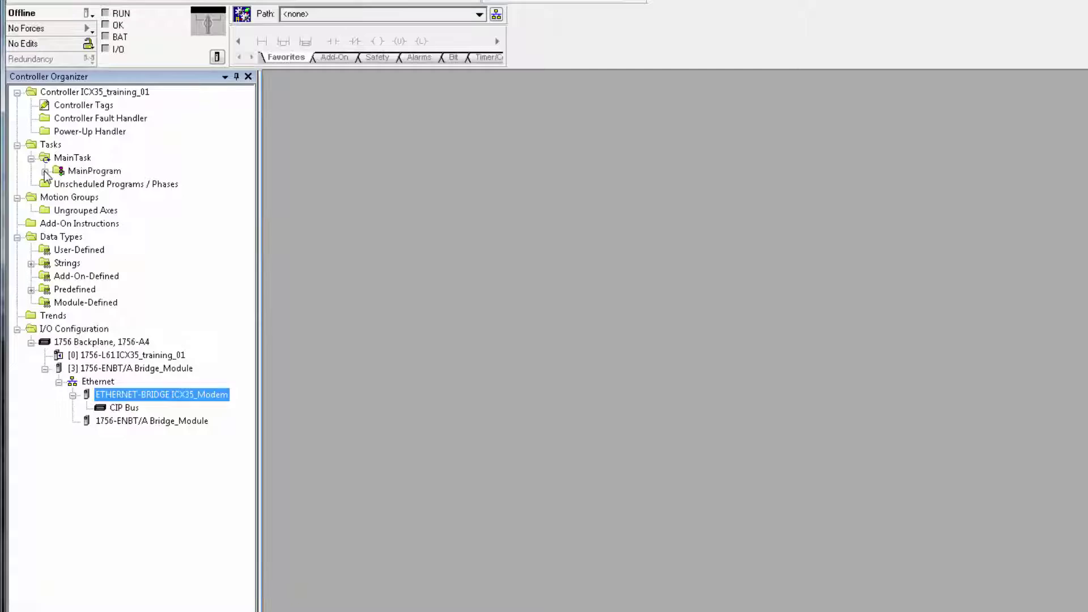
click(45, 171)
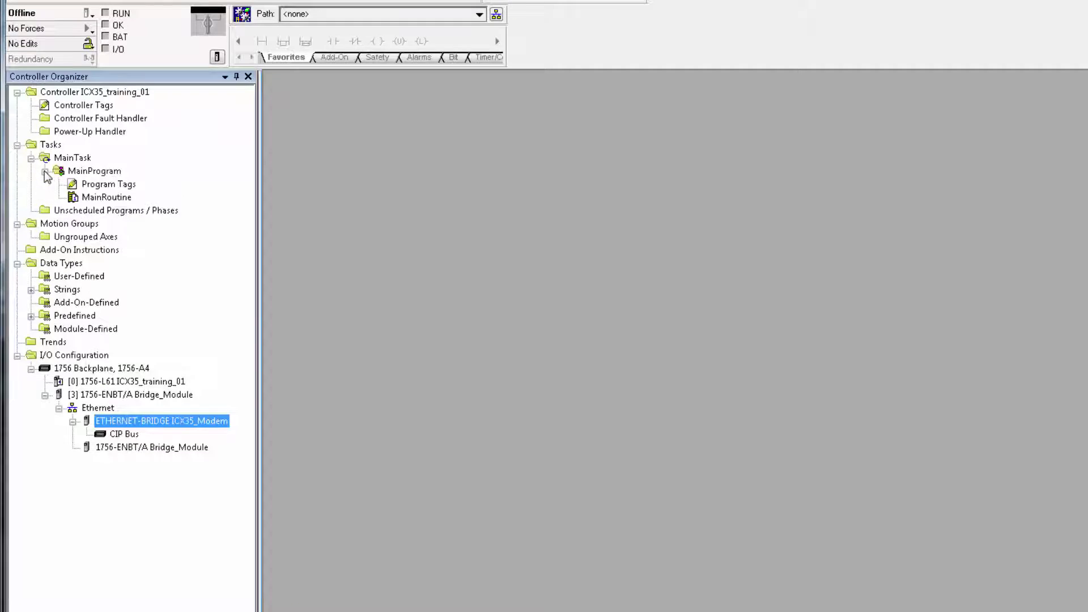
double_click(118, 198)
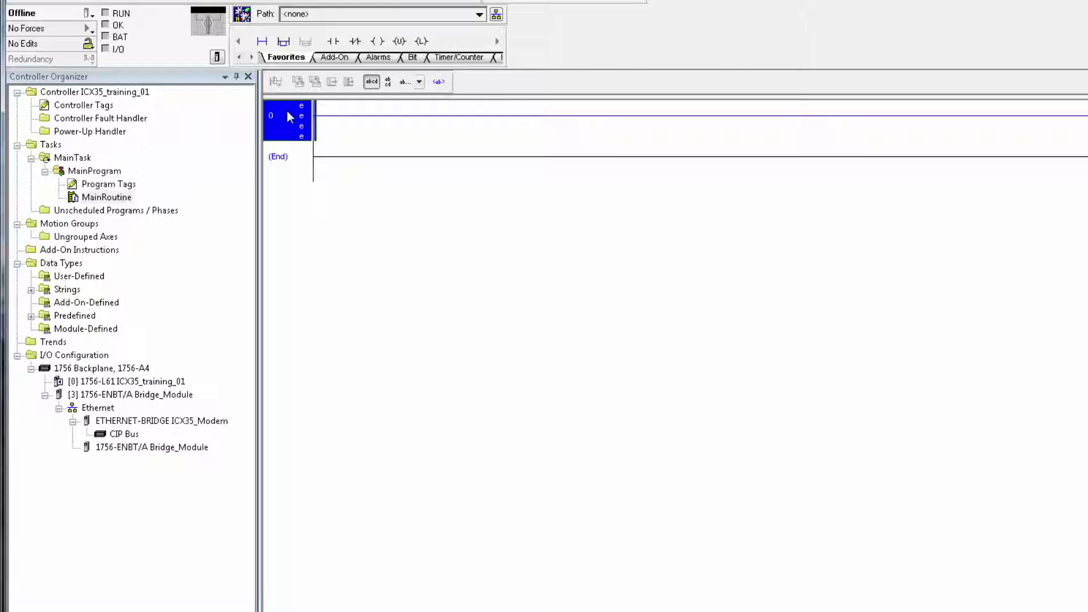
- Import the ICX35_AddOn_Rung_v1_1.L5X rung file into MainRoutine after rung 0
right_click(287, 113)
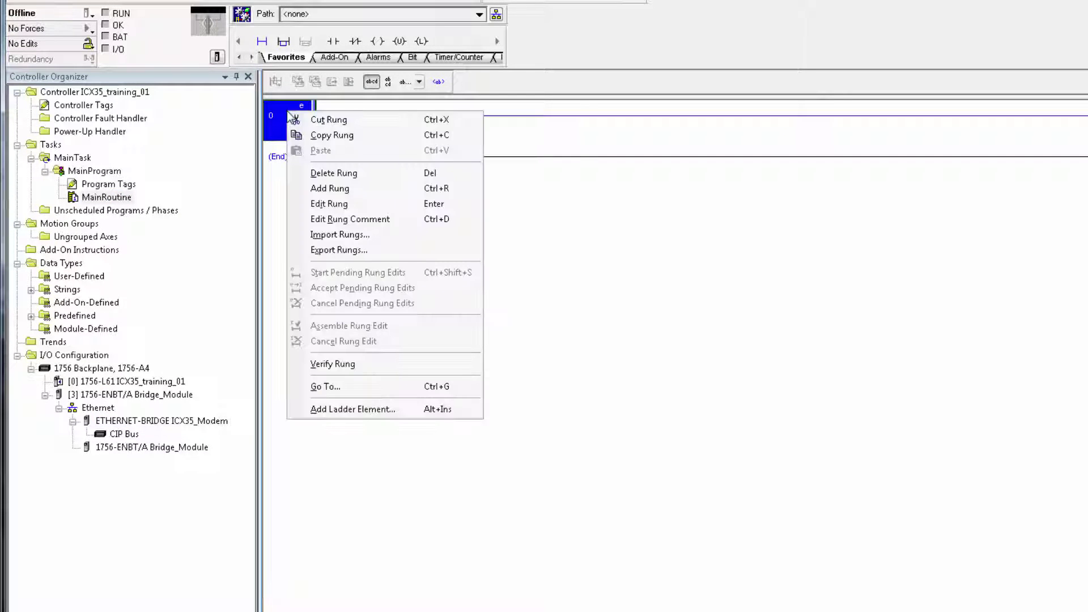
click(372, 236)
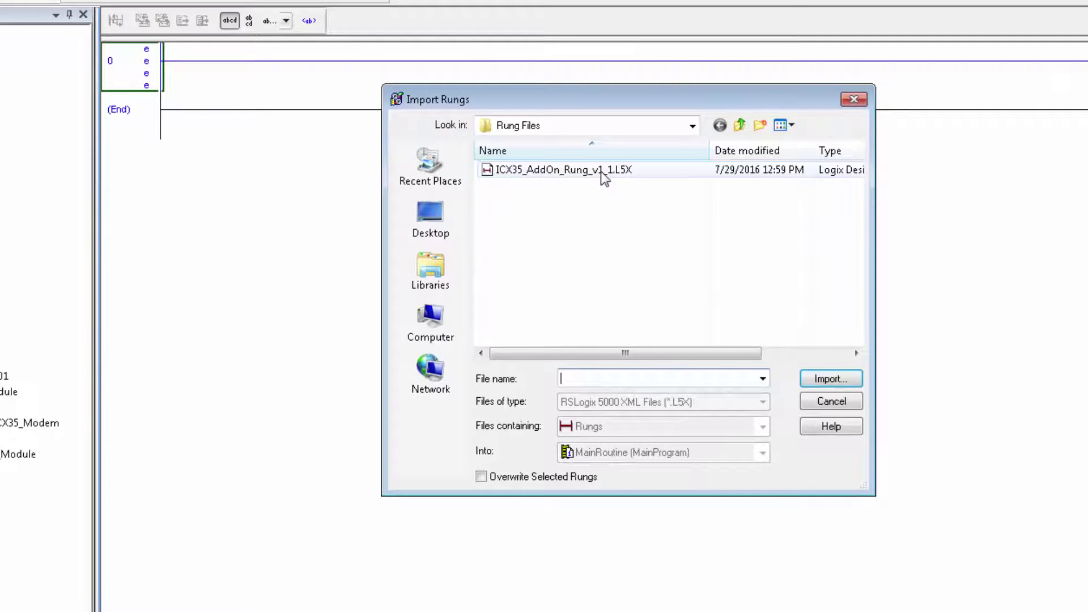
click(600, 171)
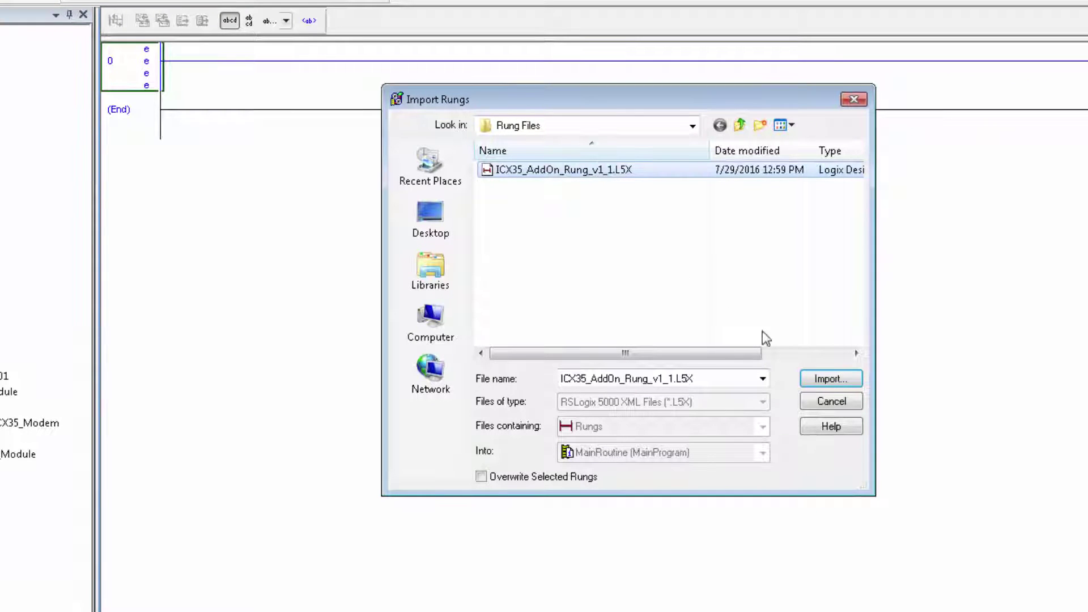
click(828, 378)
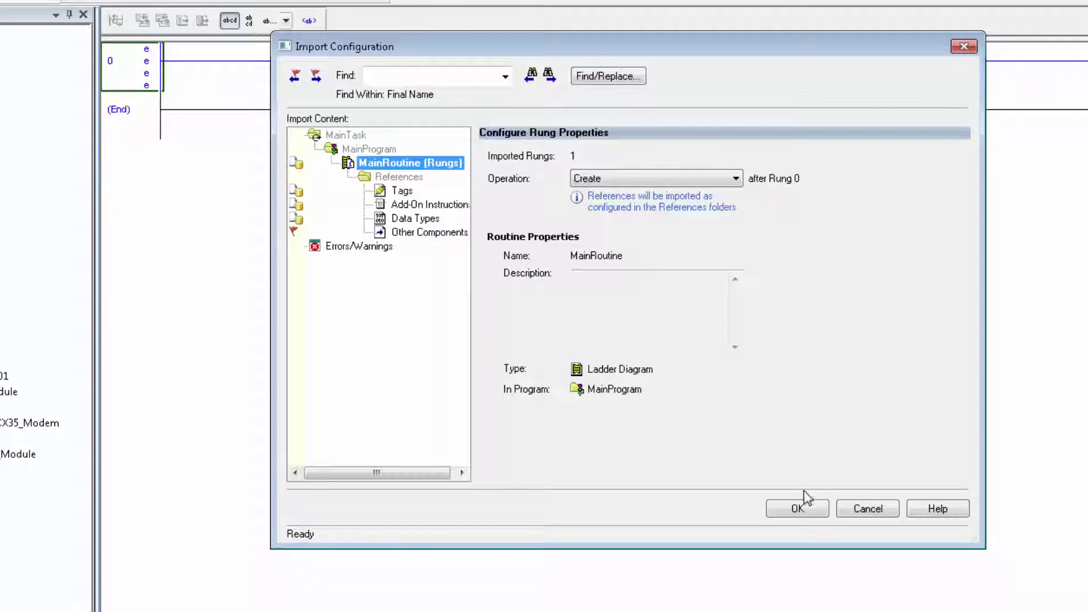
click(776, 506)
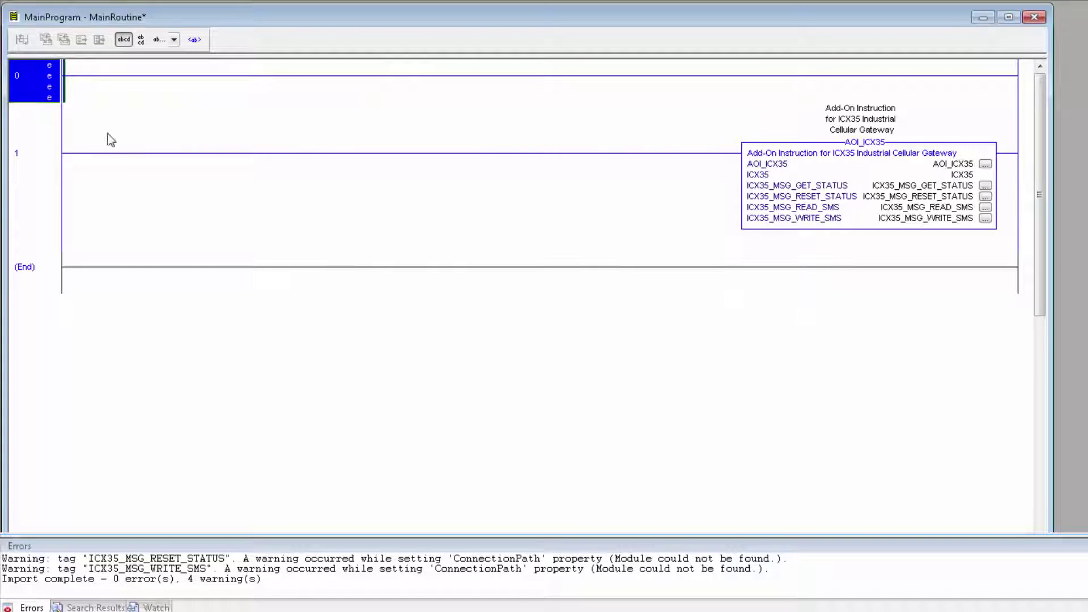
- Delete the empty rung 0 so only the AOI_ICX35 rung remains
right_click(30, 75)
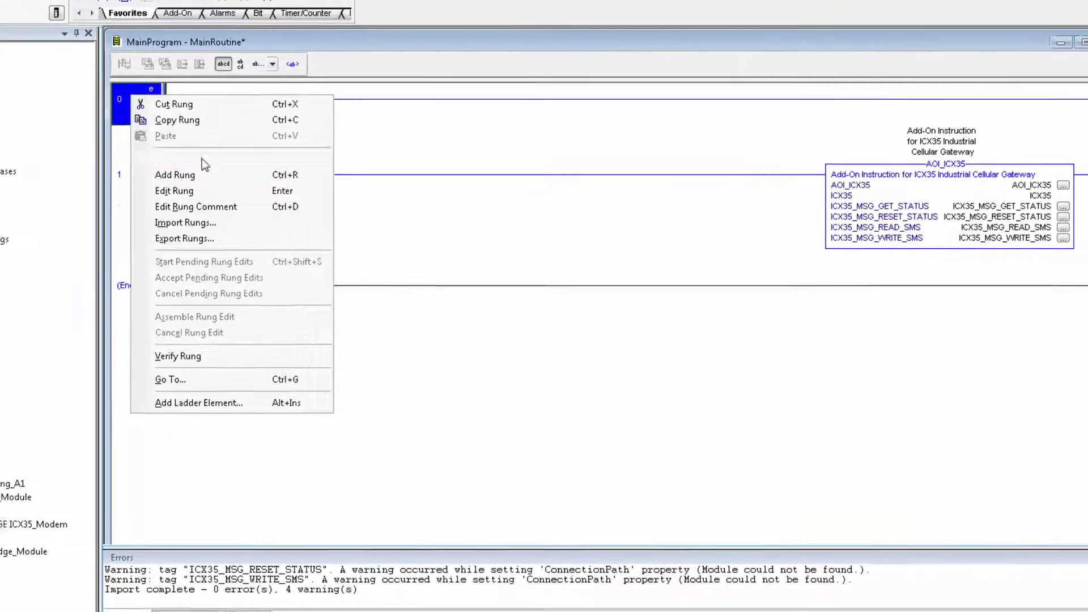
click(202, 159)
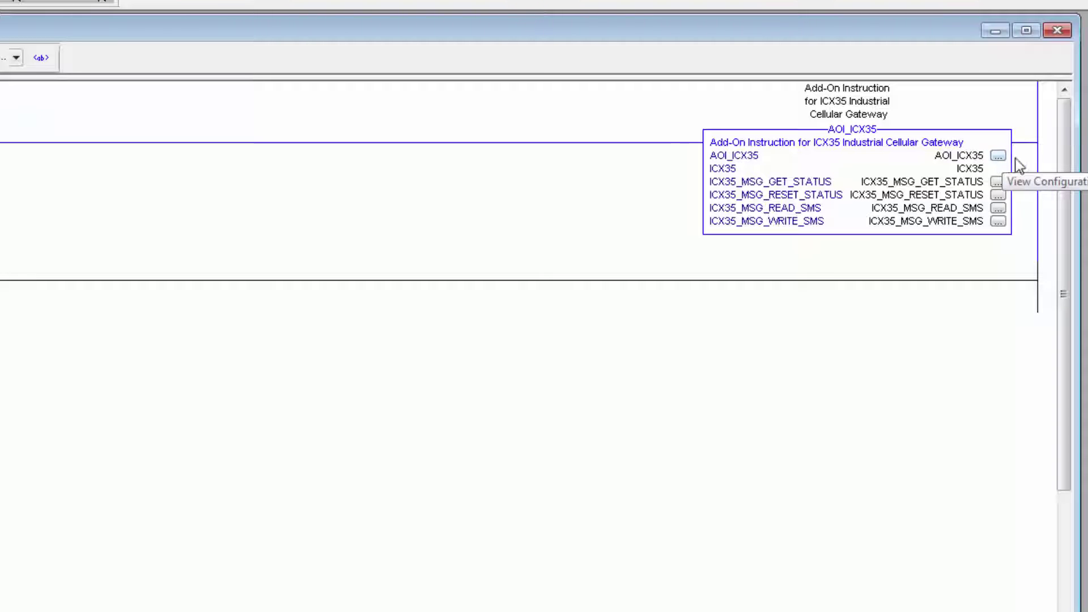
- Set the ICX35_MSG_GET_STATUS message communication path to ICX35_Modem
click(999, 184)
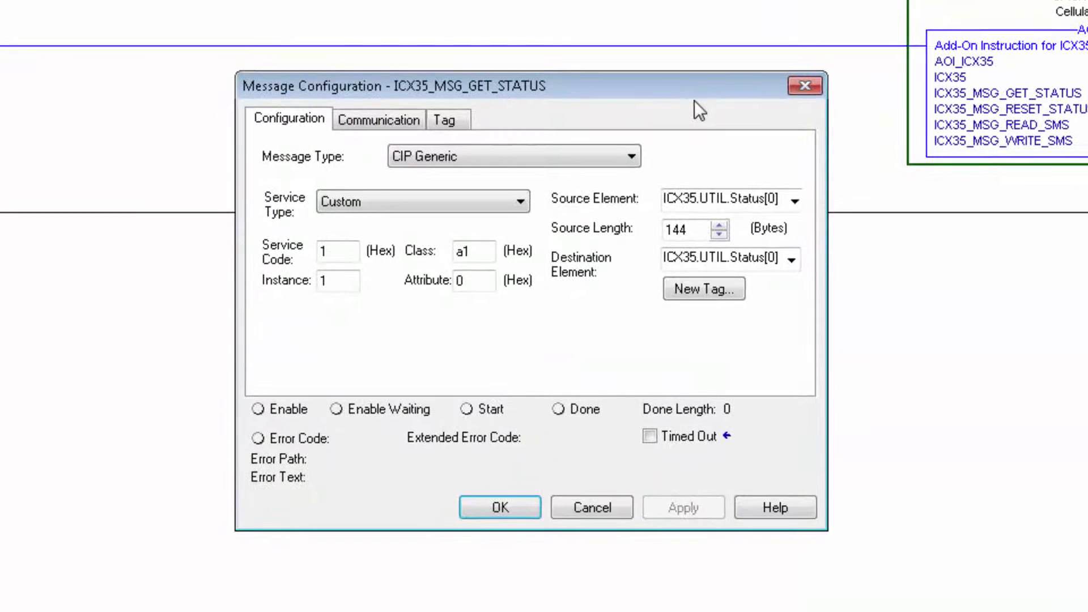
click(388, 123)
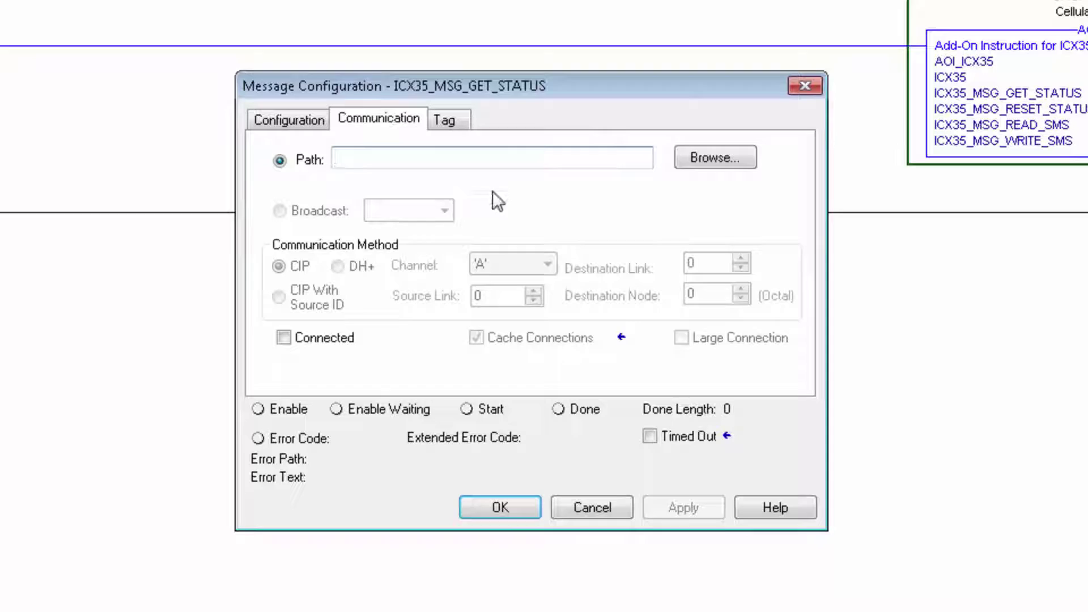
click(719, 160)
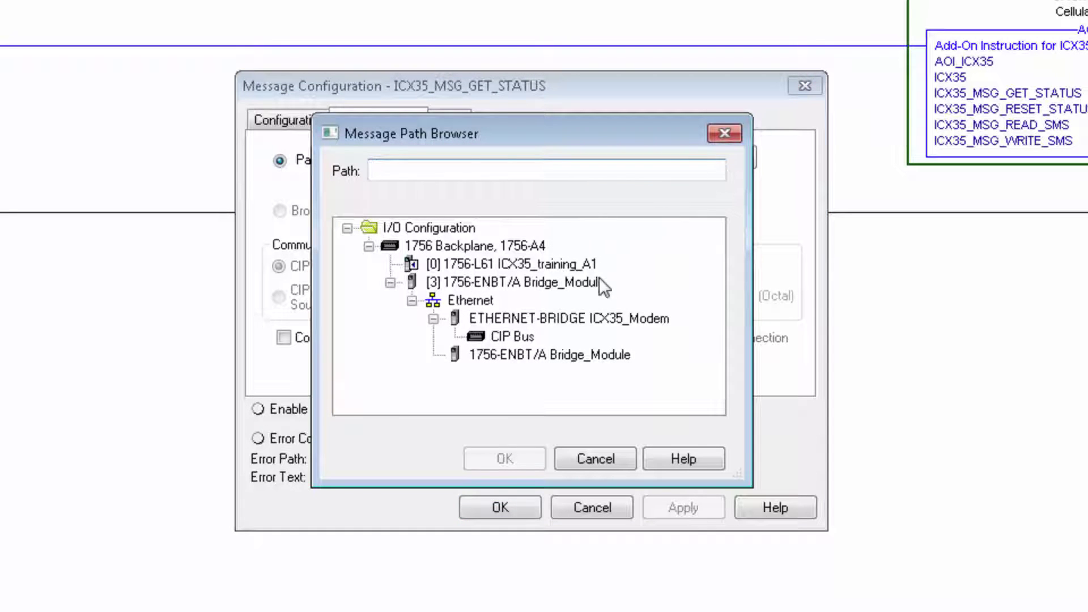
click(589, 317)
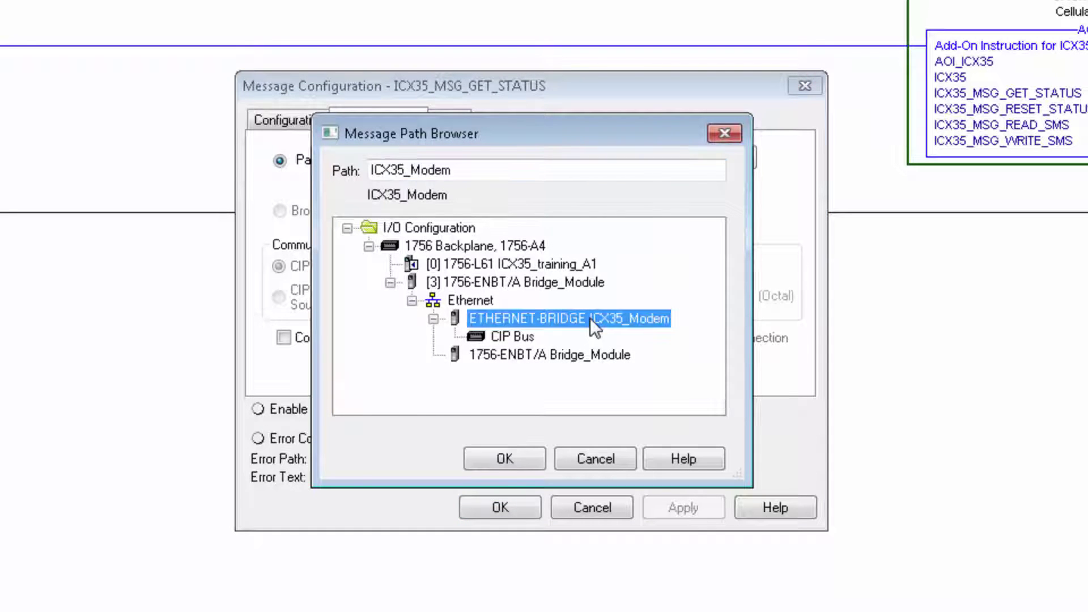
click(518, 460)
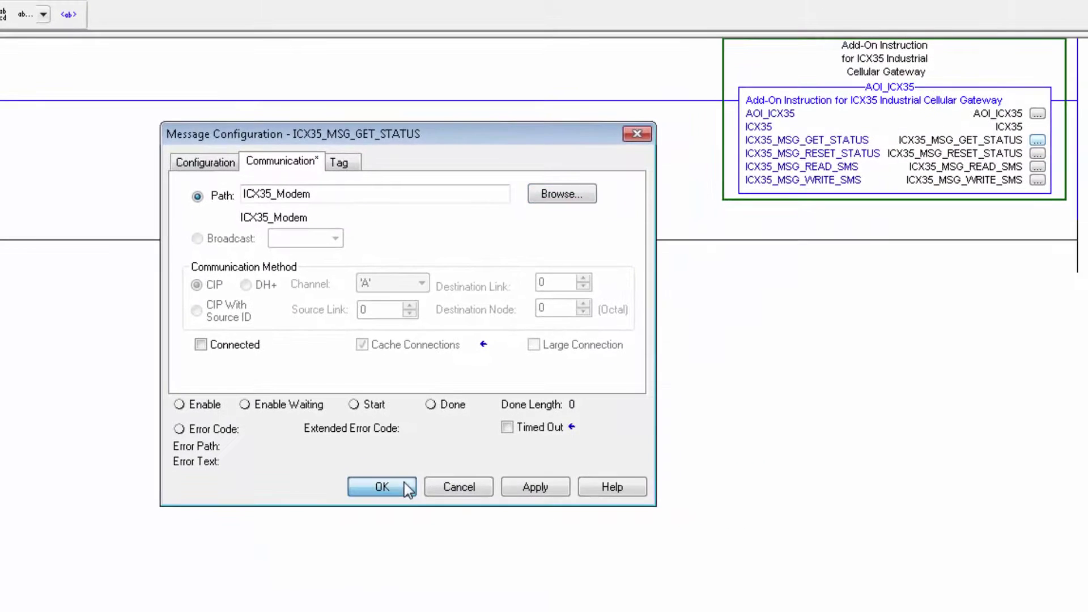
click(404, 482)
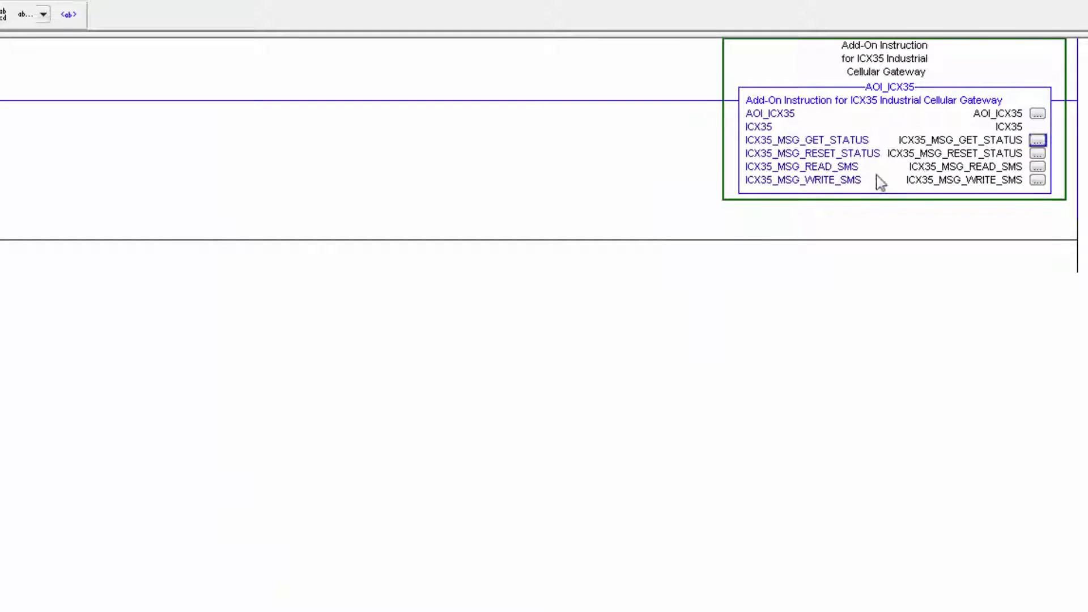
- Set the ICX35_MSG_RESET_STATUS message communication path to ICX35_Modem
click(1040, 154)
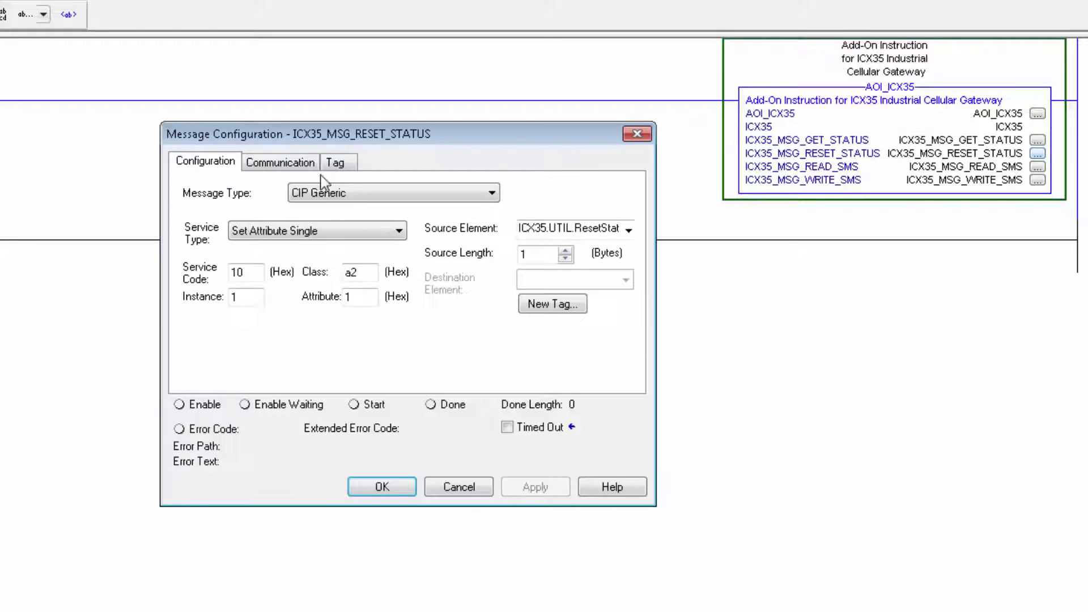
click(296, 165)
click(308, 194)
click(561, 201)
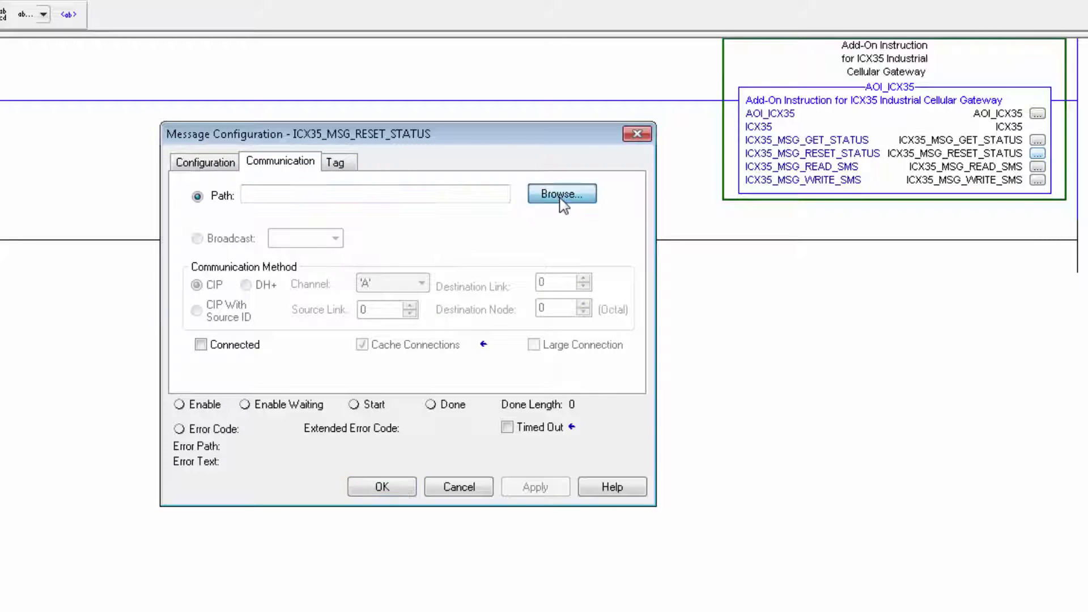
click(448, 329)
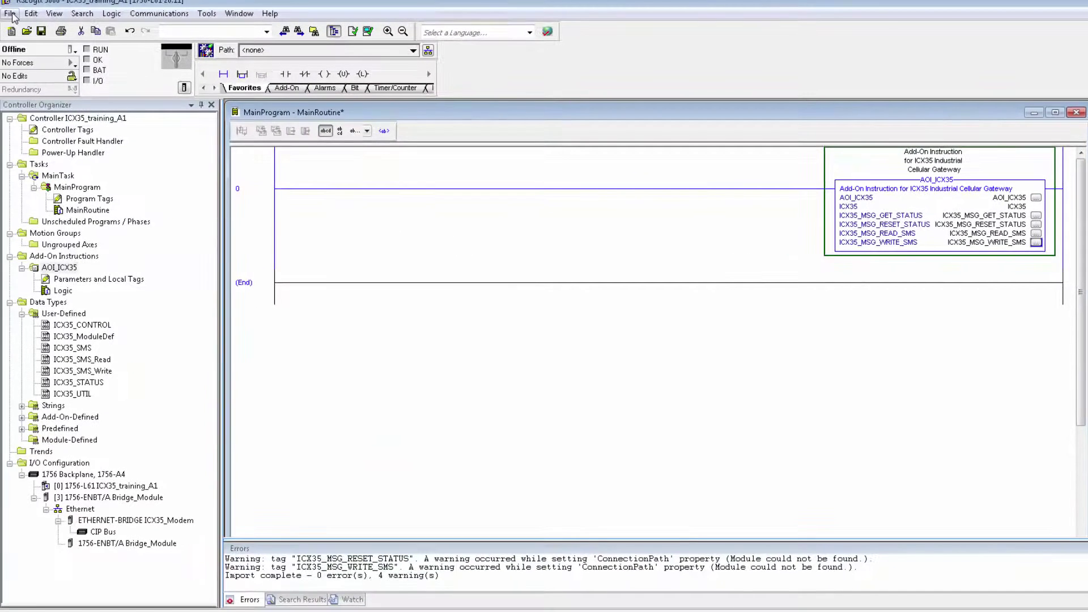
- Save the project, then list the Controller Tags with the ICX35 tag expanded
click(11, 13)
click(28, 75)
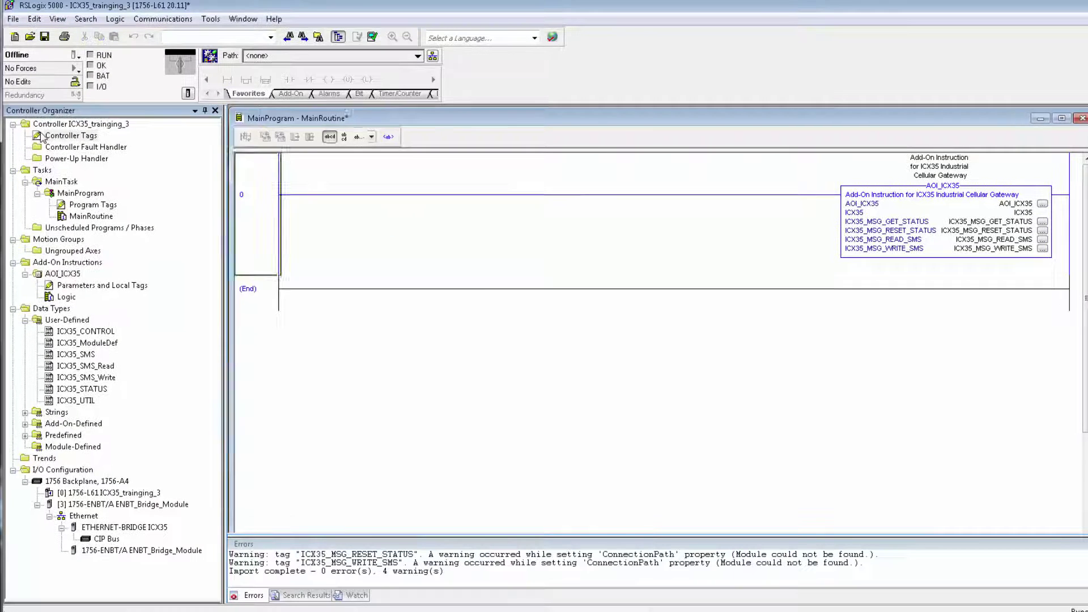
double_click(41, 136)
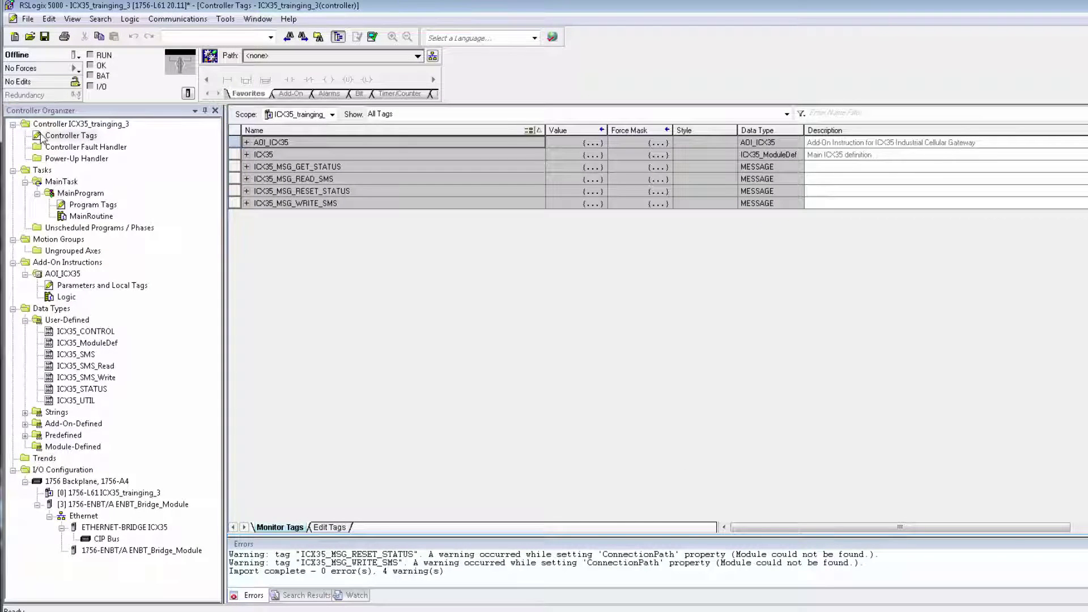
click(247, 154)
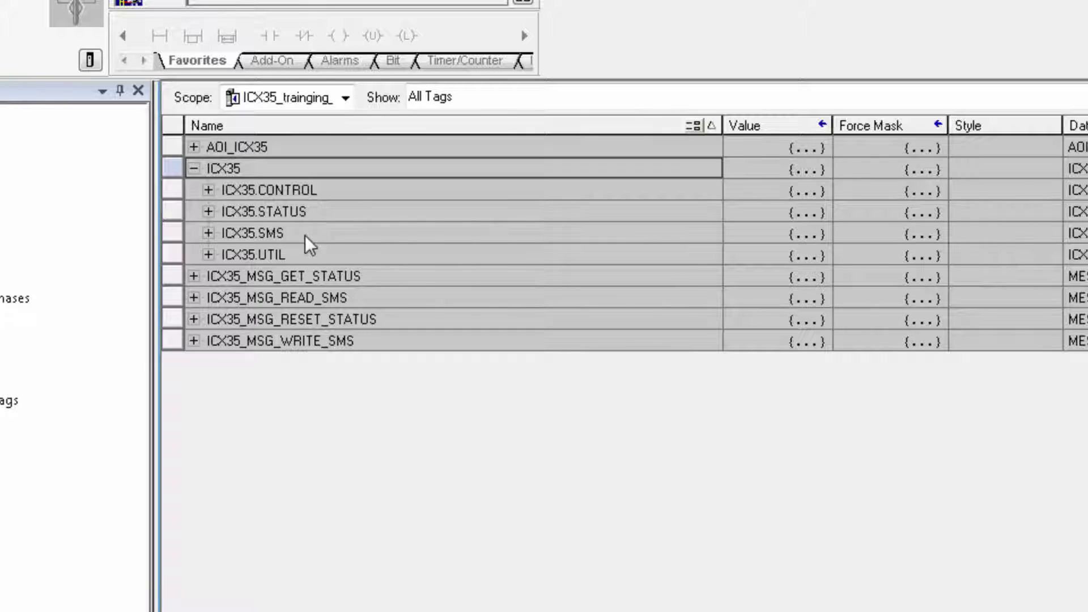
- Review the Get_Status, Reset_Status, Write_SMS and Read_SMS control bits, then expand ICX35.STATUS
click(208, 190)
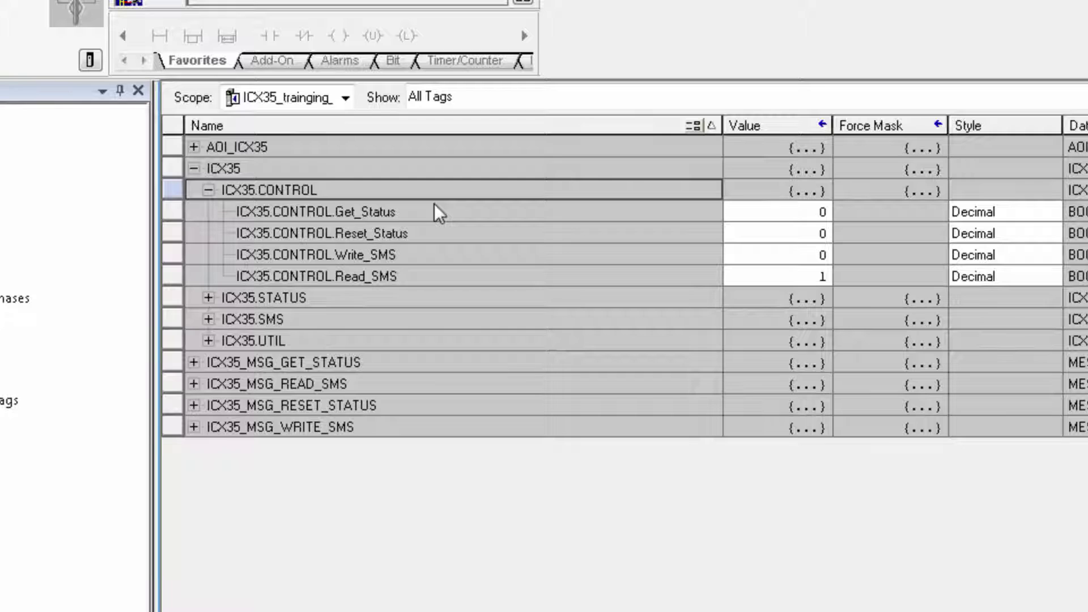
click(402, 215)
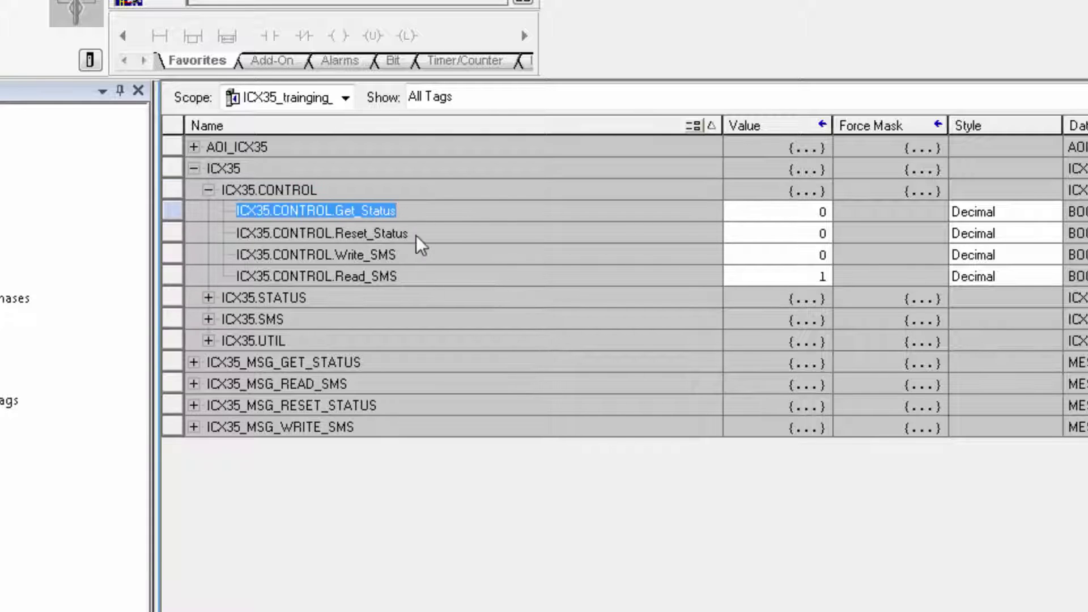
click(415, 234)
click(414, 258)
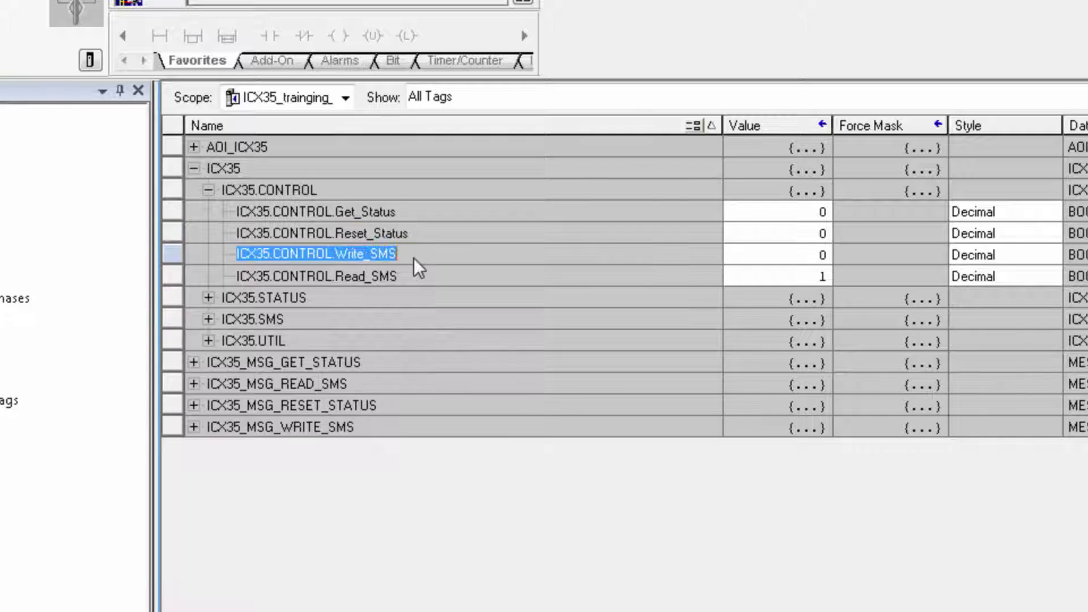
click(413, 274)
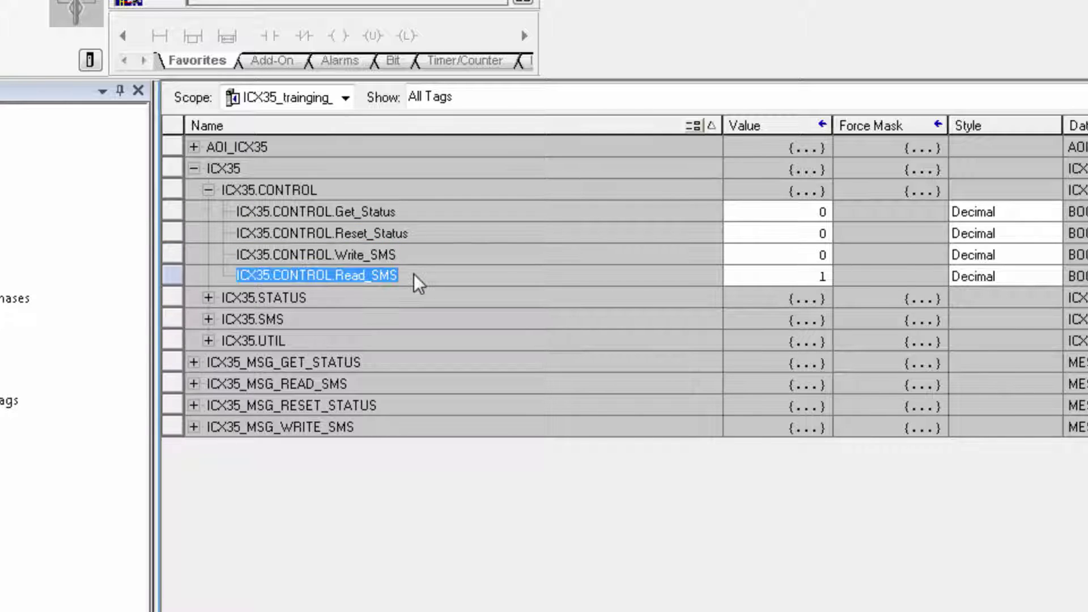
click(208, 189)
click(208, 212)
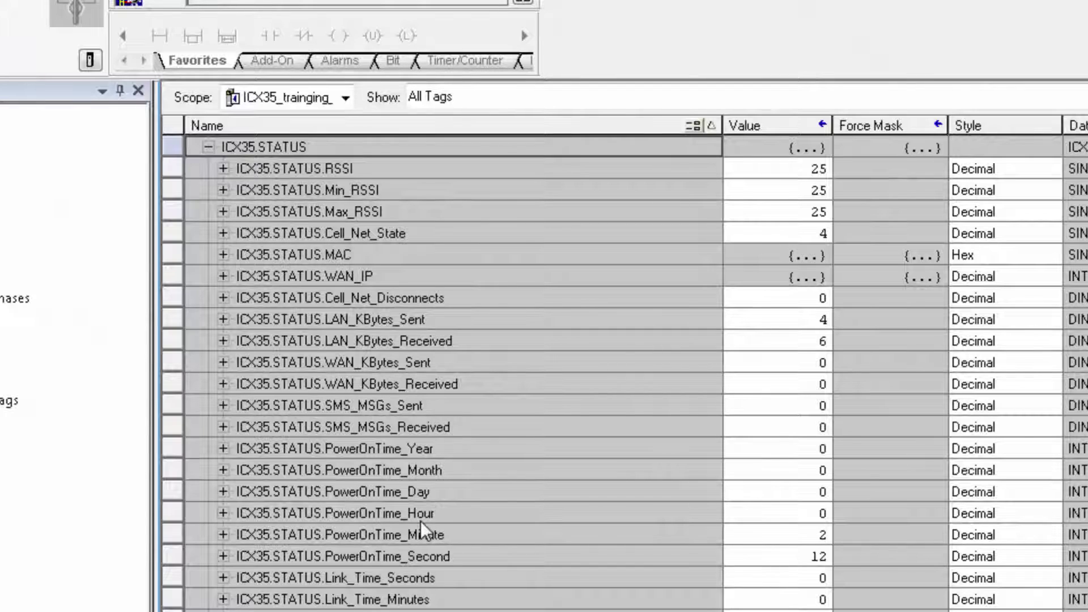
- Point out the SMS_MSGs_Sent (0) and SMS_MSGs_Received (1) counters and their values
click(436, 405)
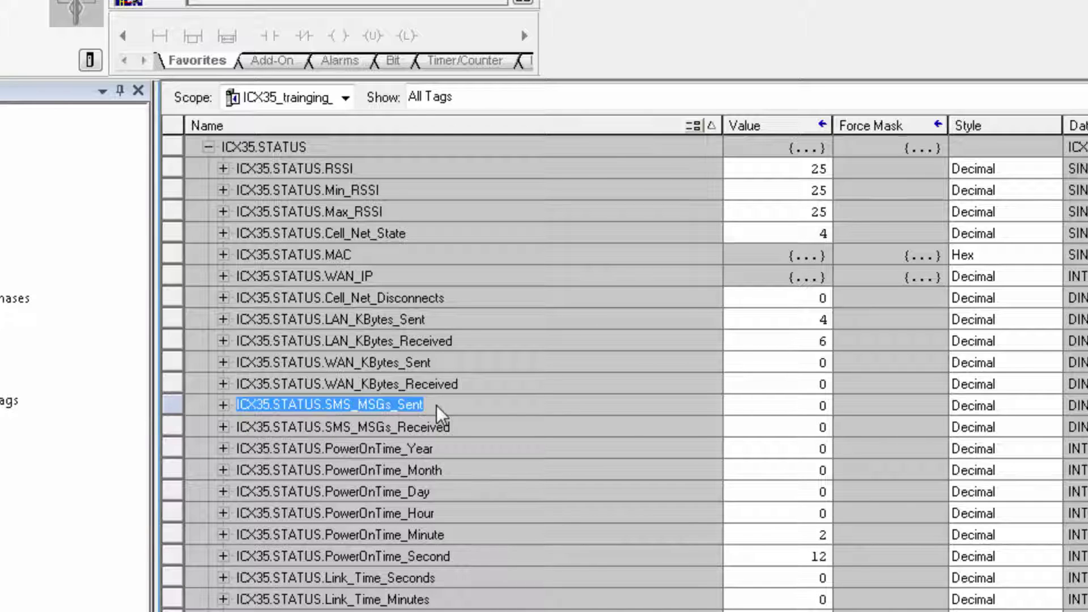
click(486, 426)
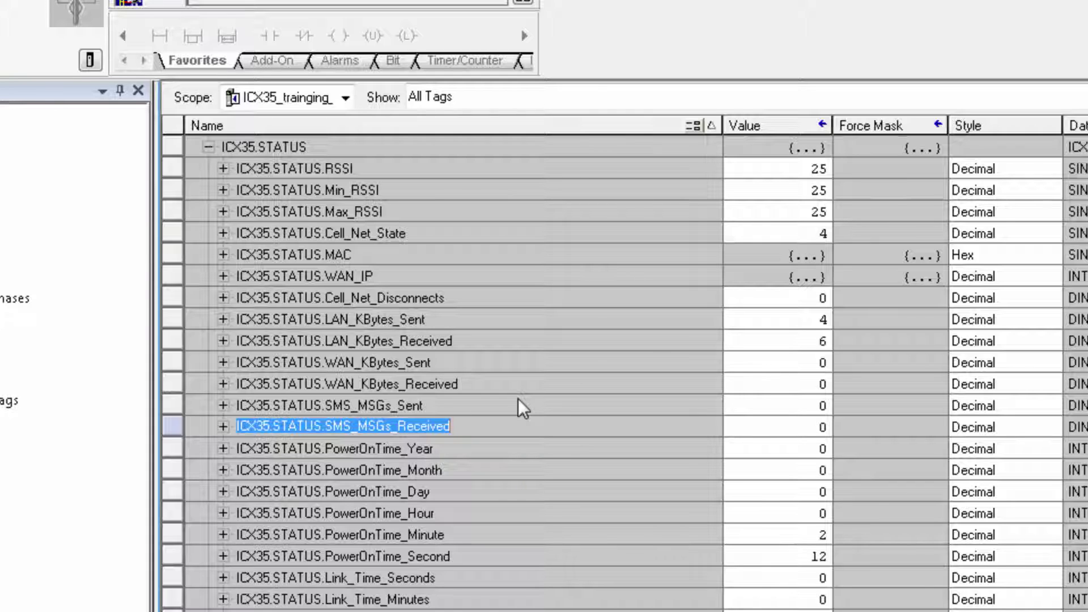
click(815, 411)
click(822, 432)
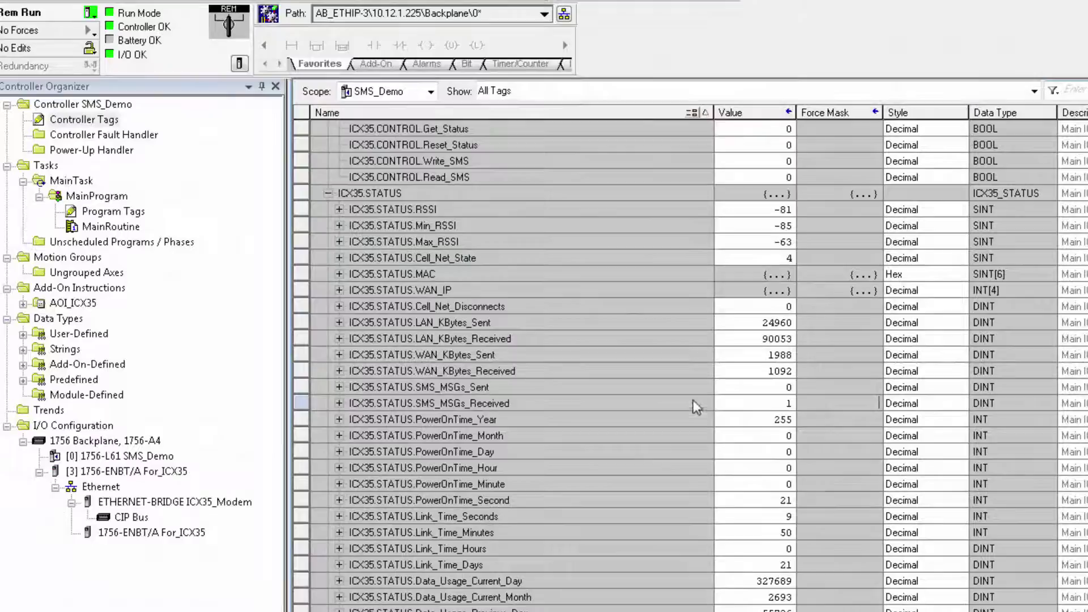
- Note SMS_MSGs_Received at 1, then enter 1 in ICX35.CONTROL.Read_SMS
click(692, 403)
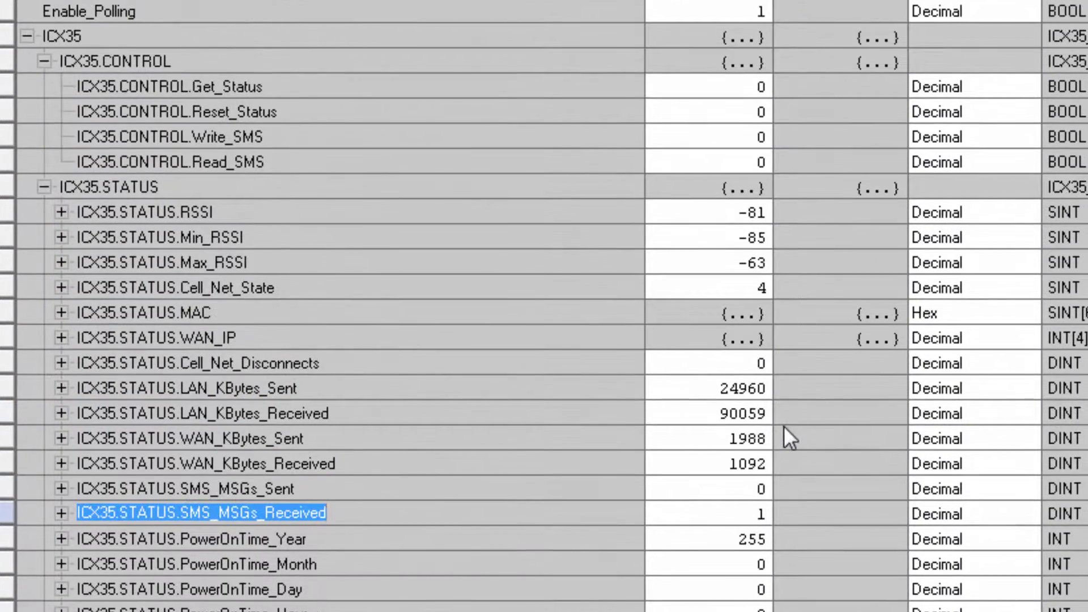
click(754, 161)
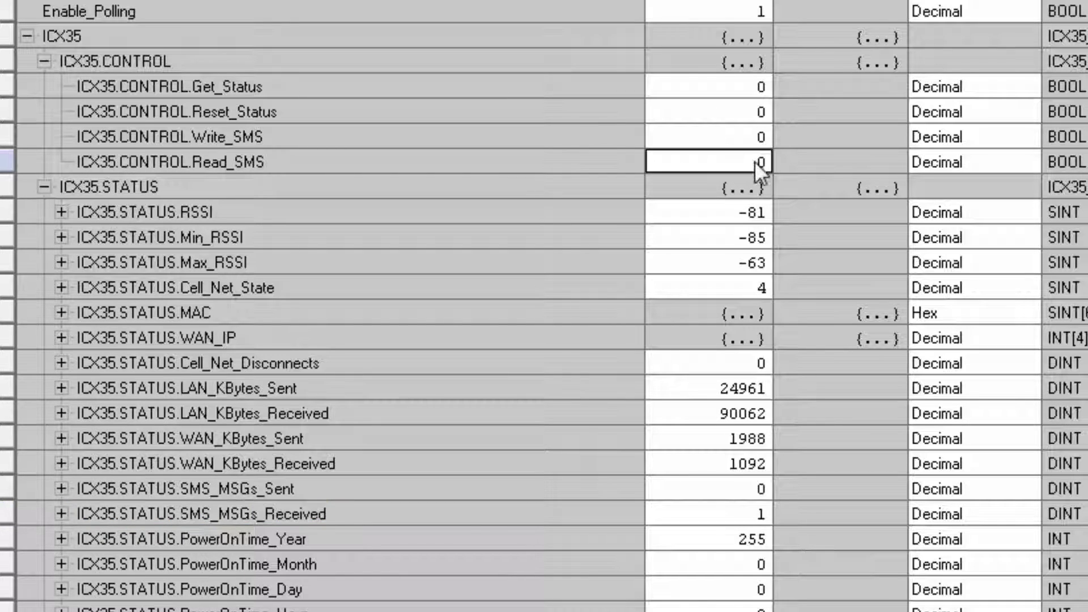
click(754, 161)
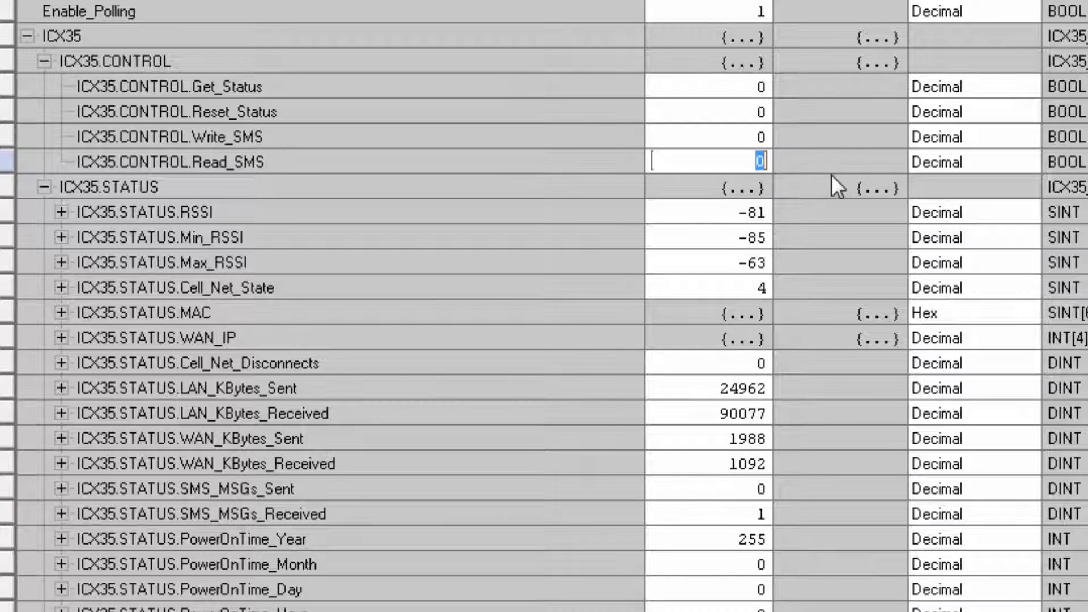
text(1)
key(Return)
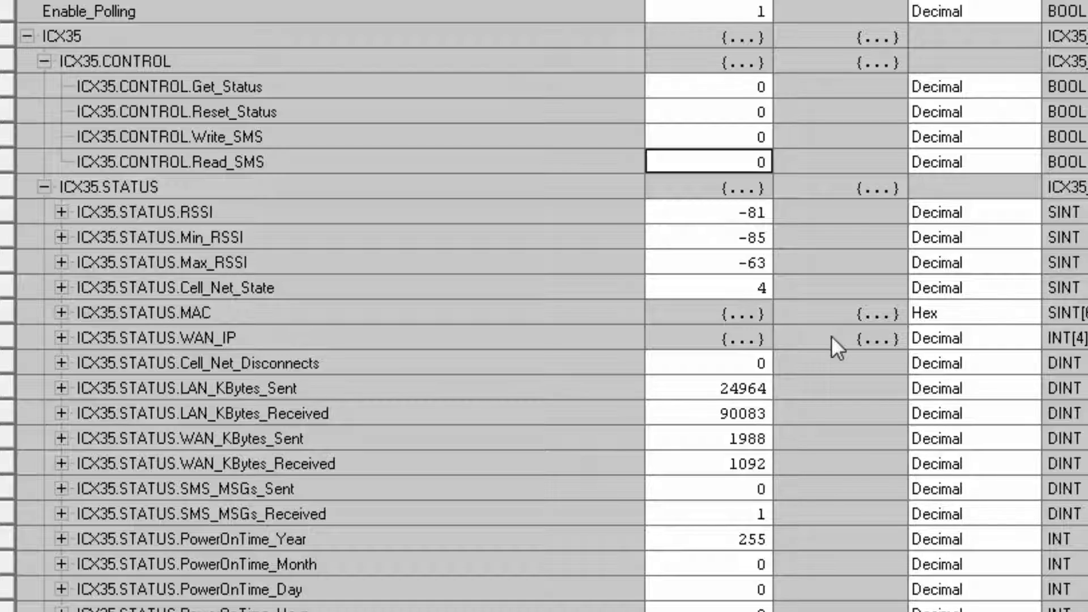
scroll(832, 335, down, 3)
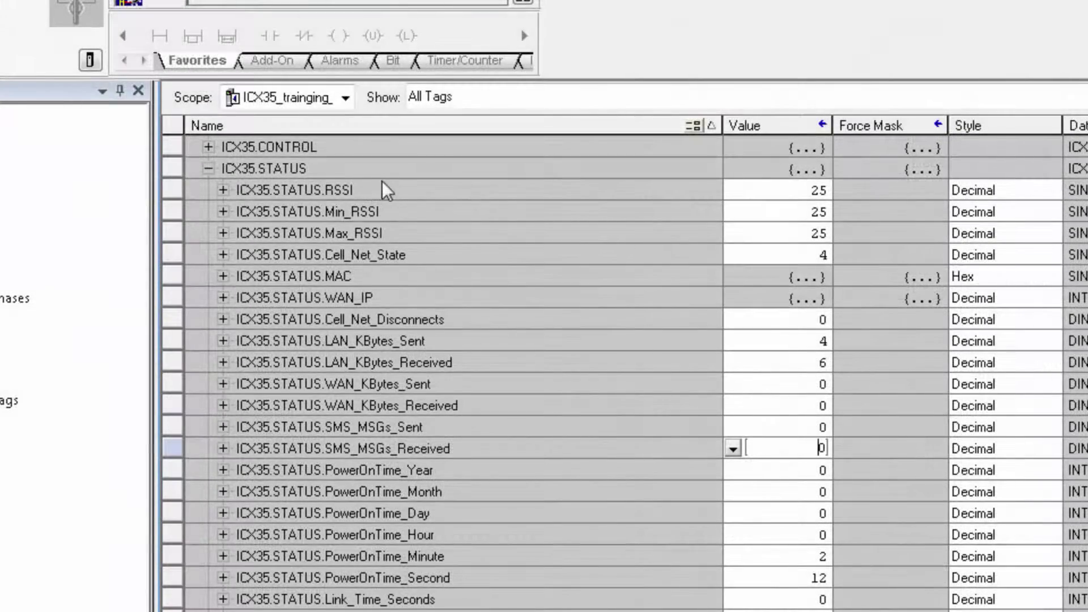
click(391, 189)
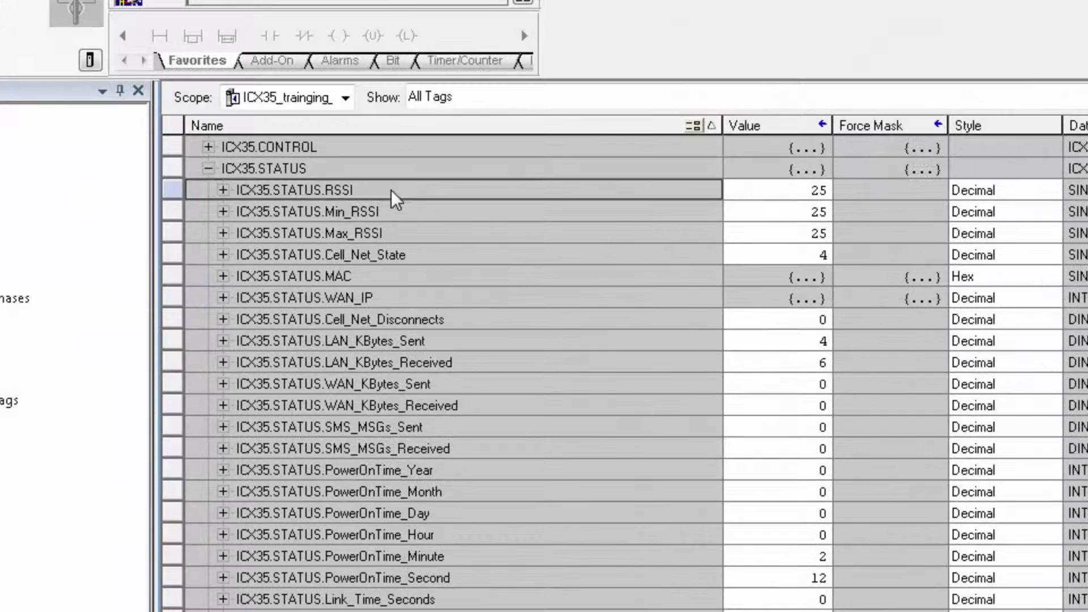
click(420, 219)
click(425, 233)
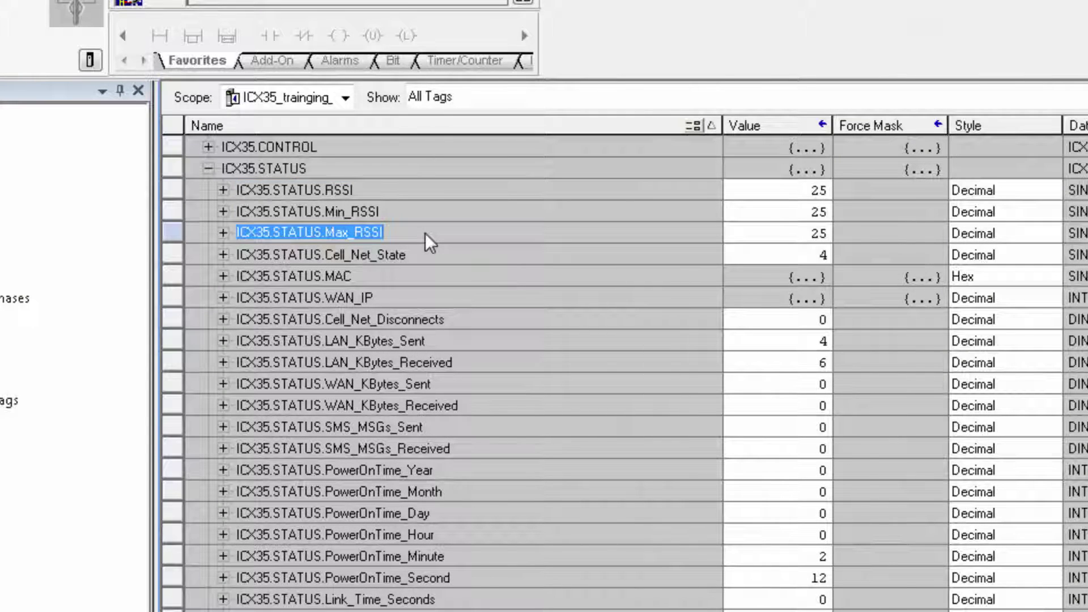
click(219, 296)
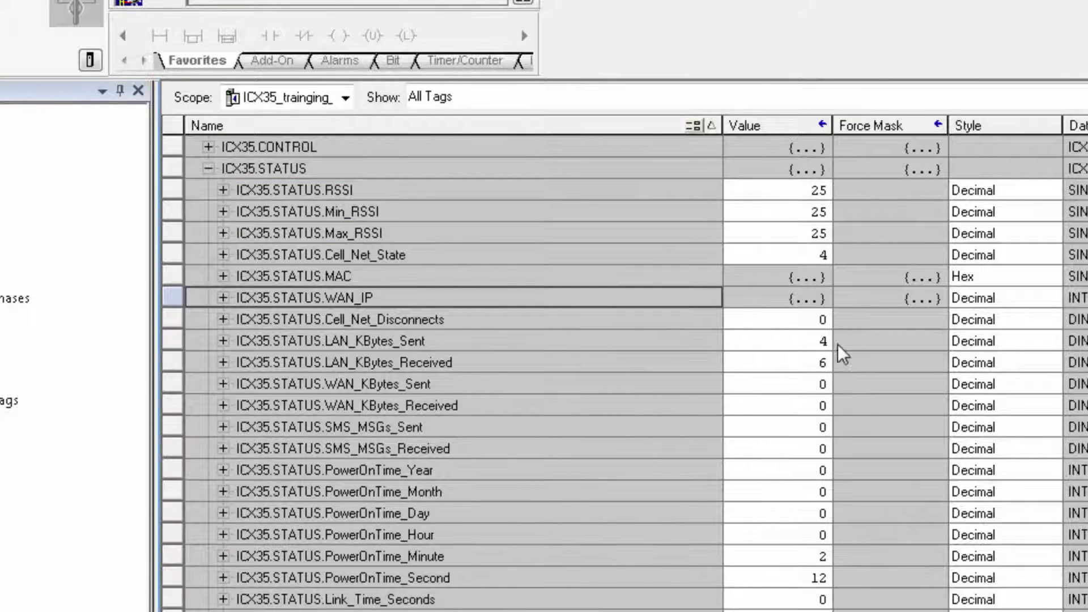
click(445, 341)
click(477, 362)
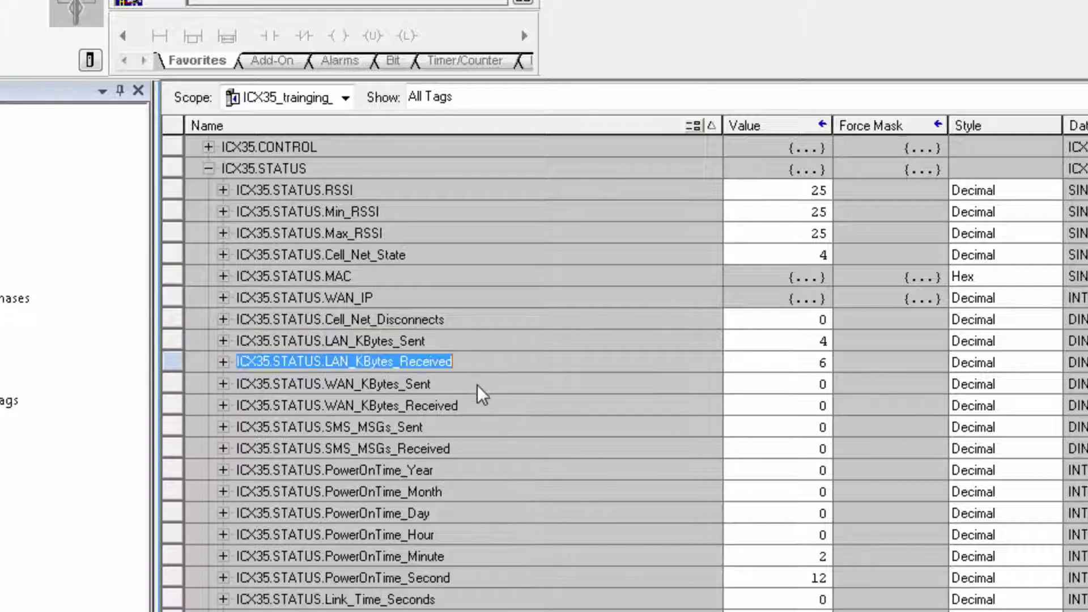
click(478, 387)
click(481, 407)
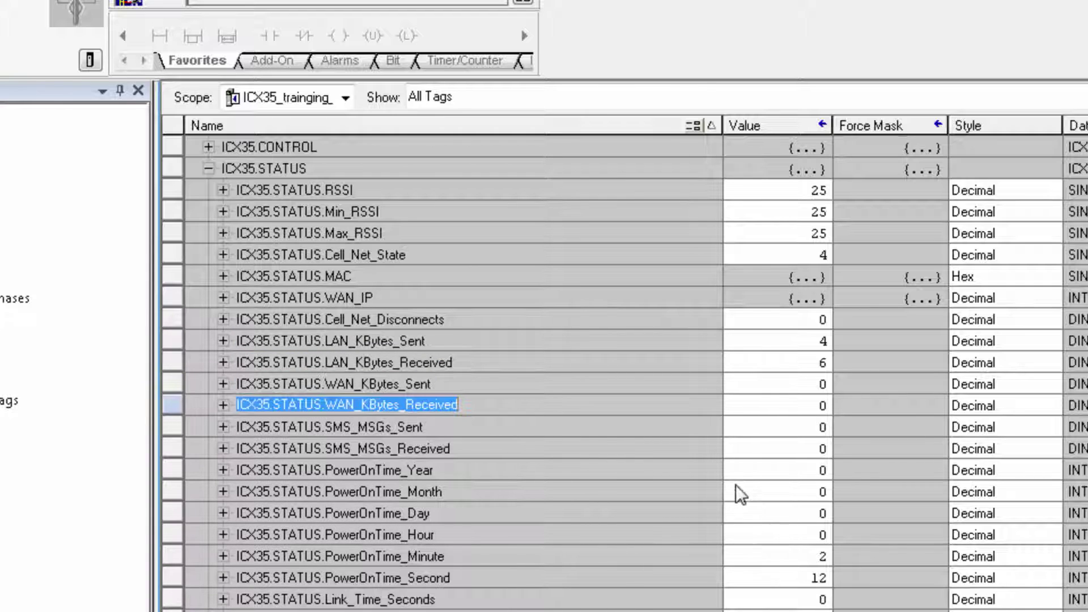
scroll(735, 485, down, 5)
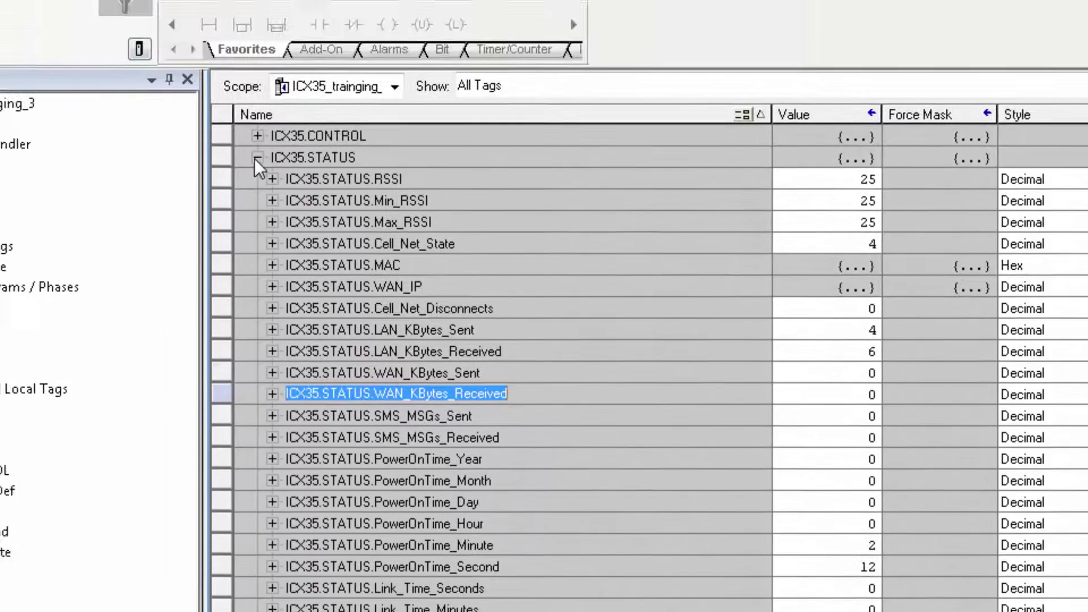
- Collapse ICX35.STATUS and expand the ICX35.SMS WRITE and READ tag groups
click(262, 161)
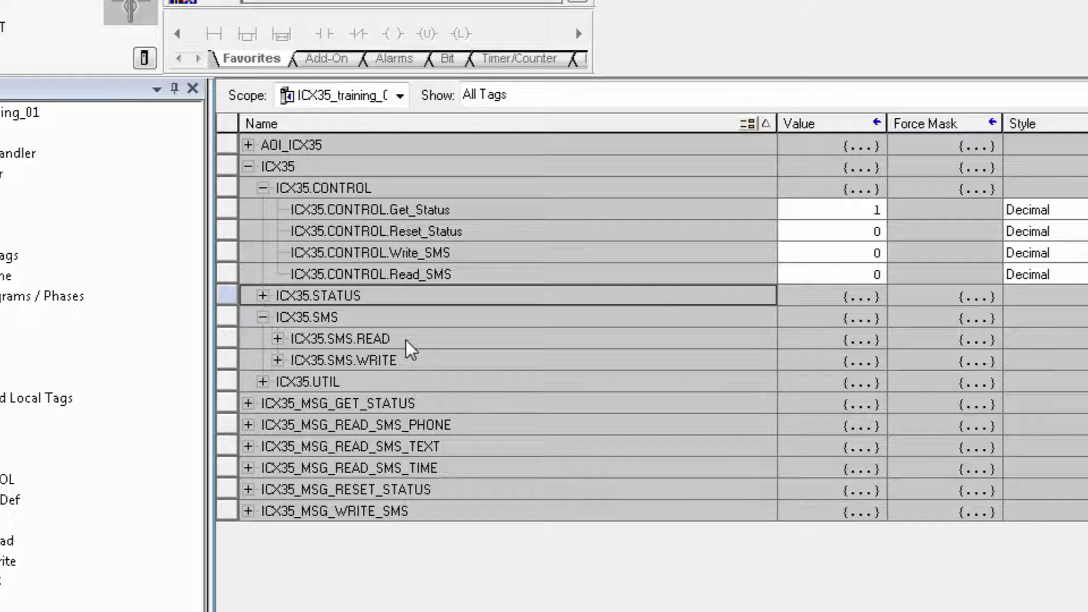
click(276, 361)
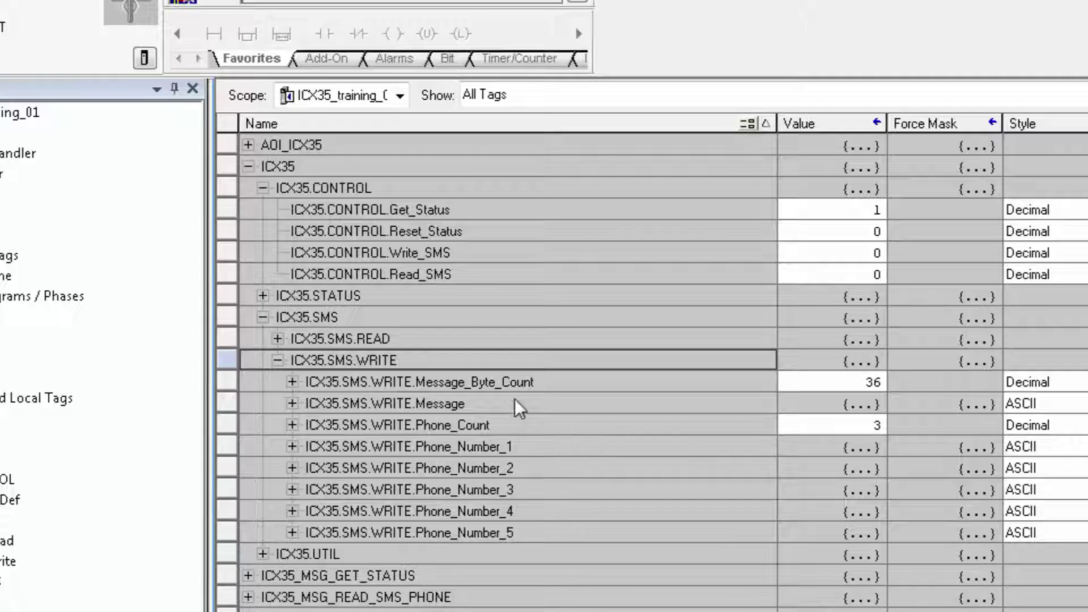
click(273, 337)
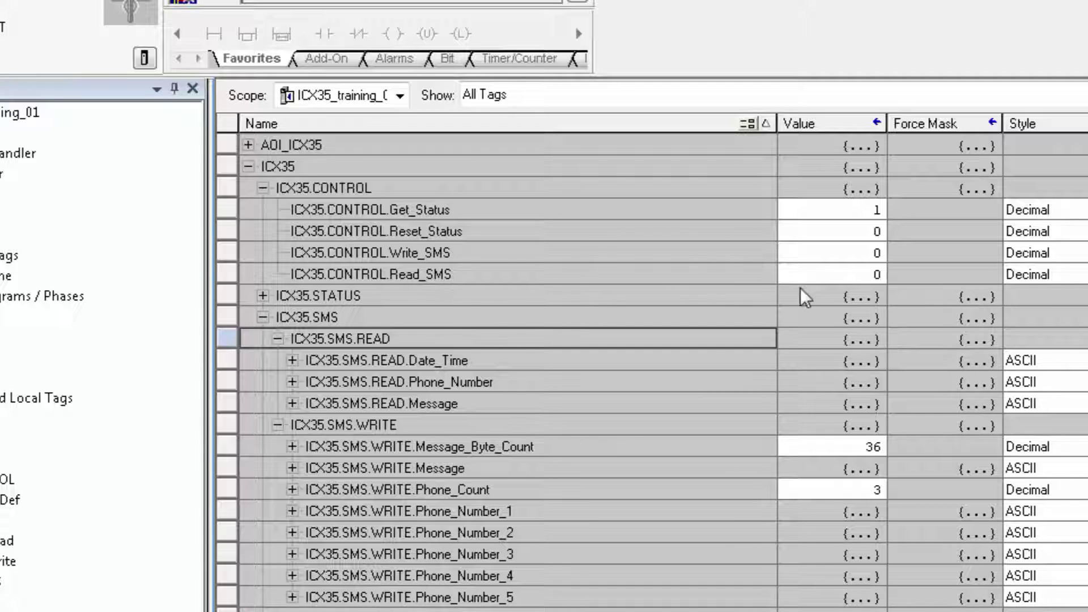
- Check the Read_SMS, Message_Byte_Count (36) and Phone_Count (3) values
click(866, 277)
click(866, 278)
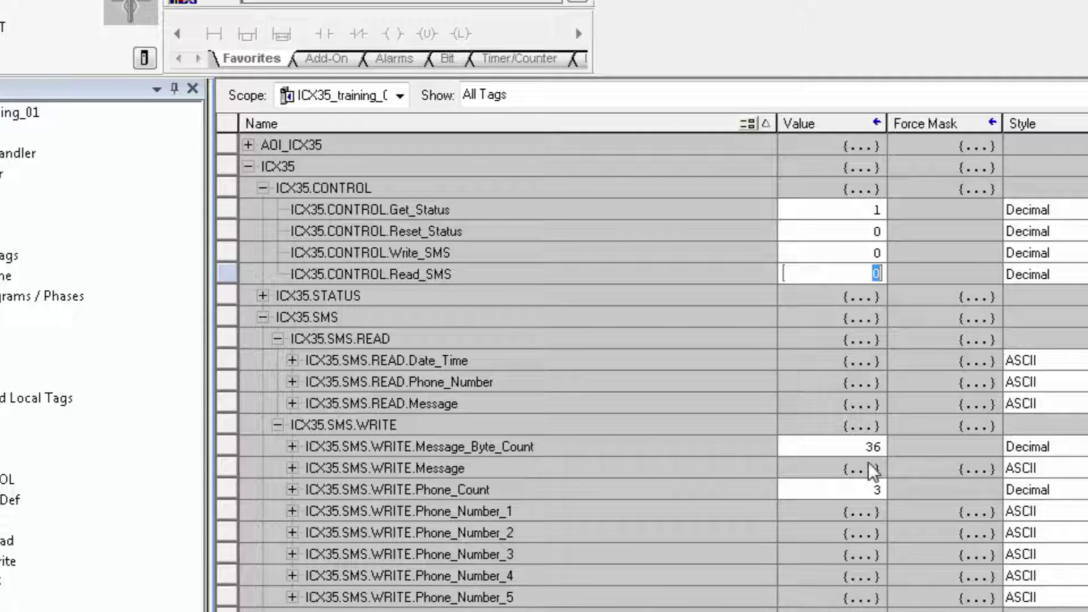
click(851, 448)
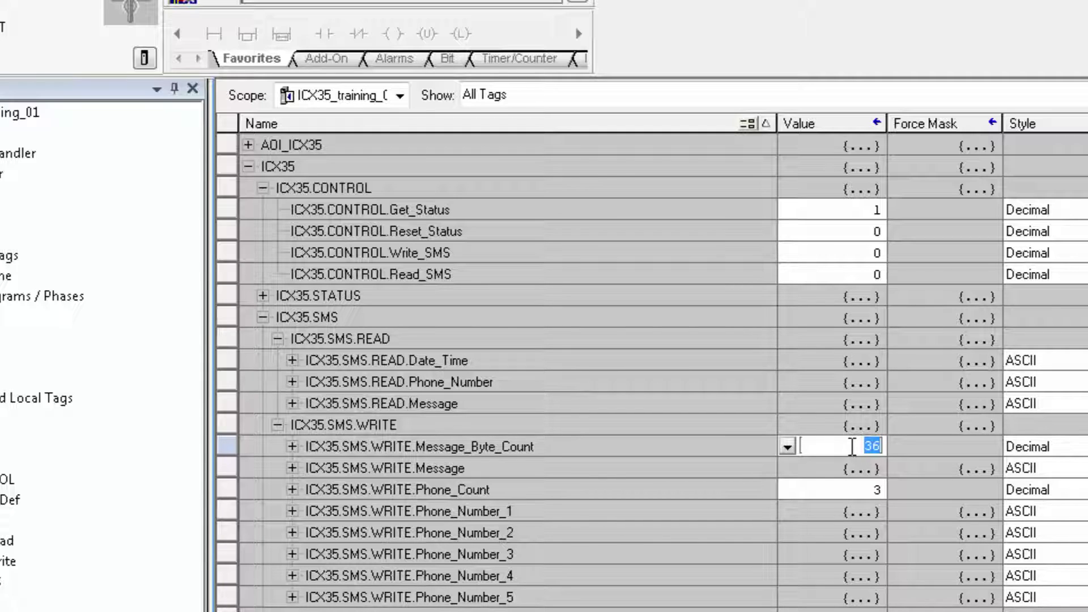
click(862, 491)
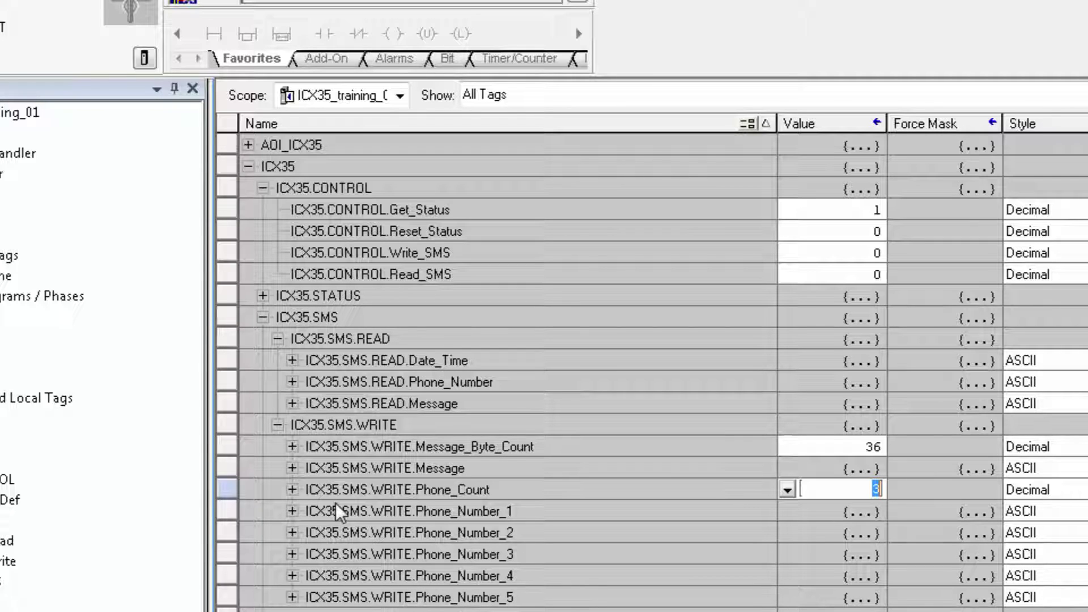
- Enter the recipient's phone number into Phone_Number_3[0], then expand ICX35.SMS.READ.Message
click(292, 508)
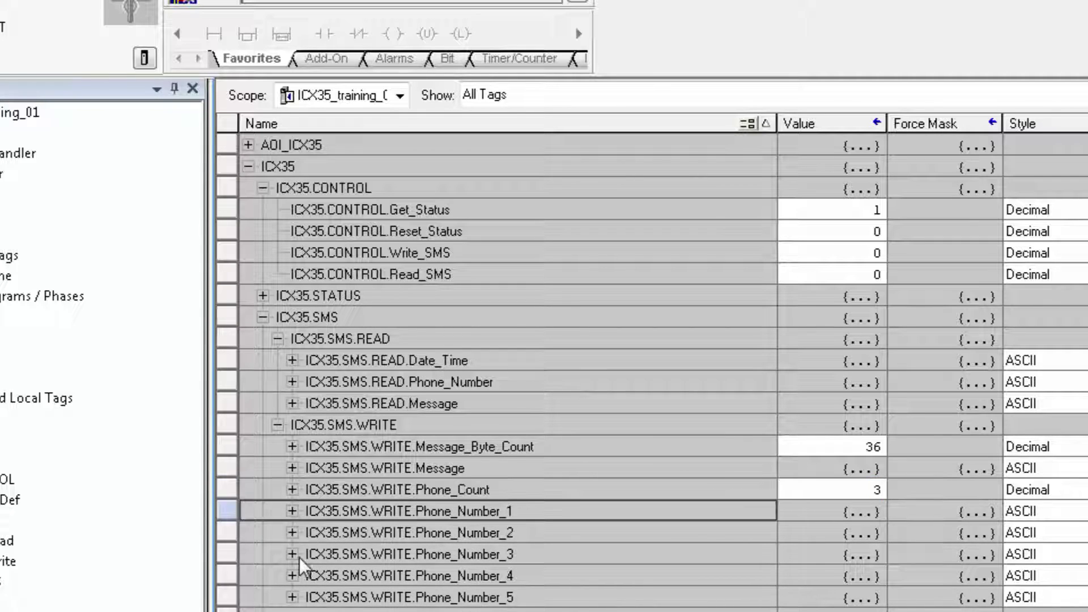
click(297, 555)
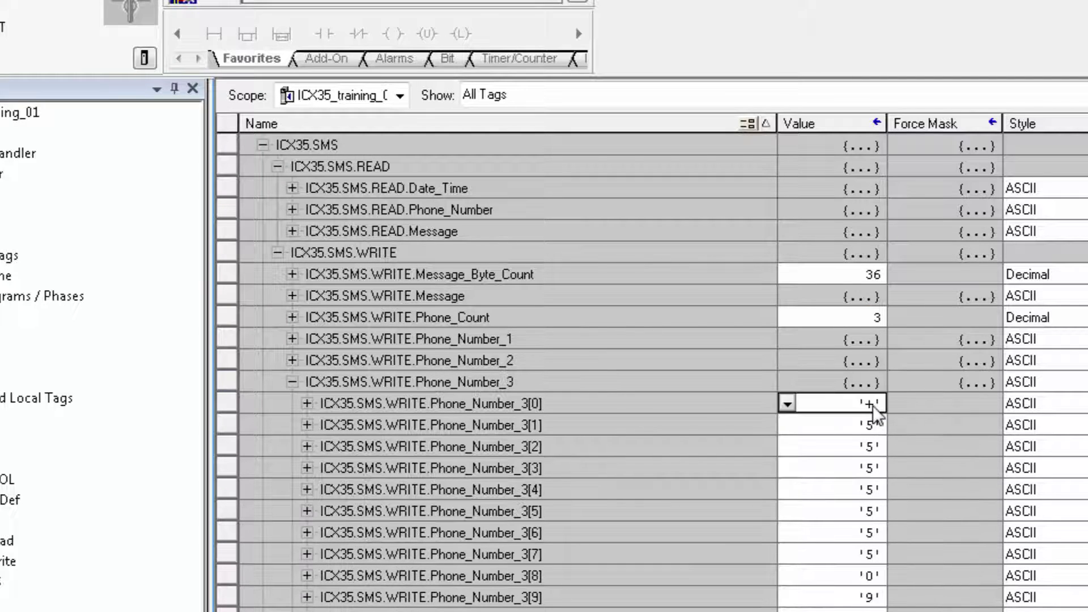
click(872, 405)
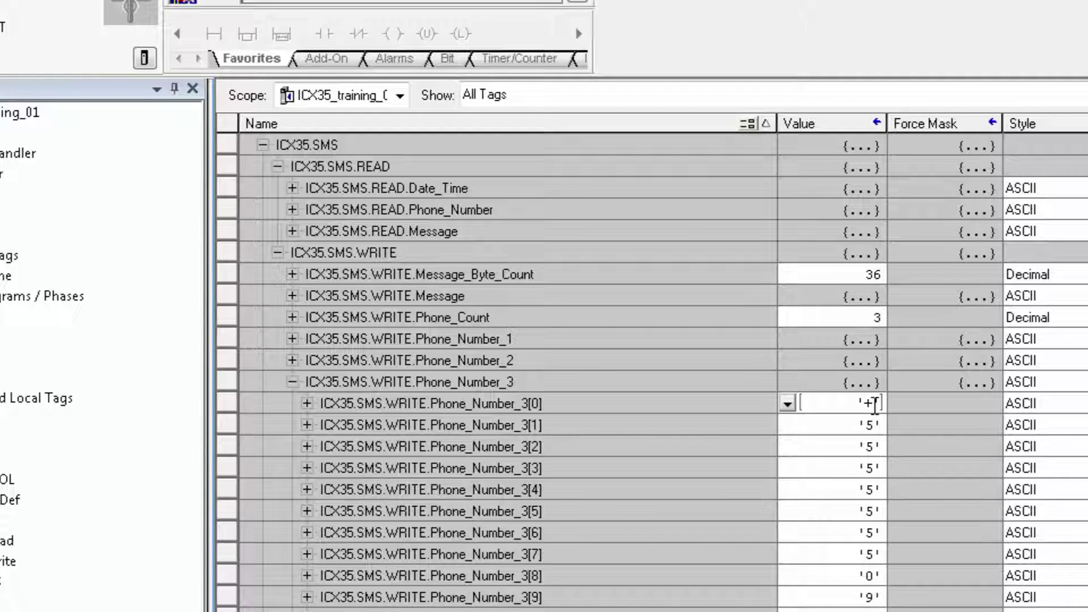
text(155512345)
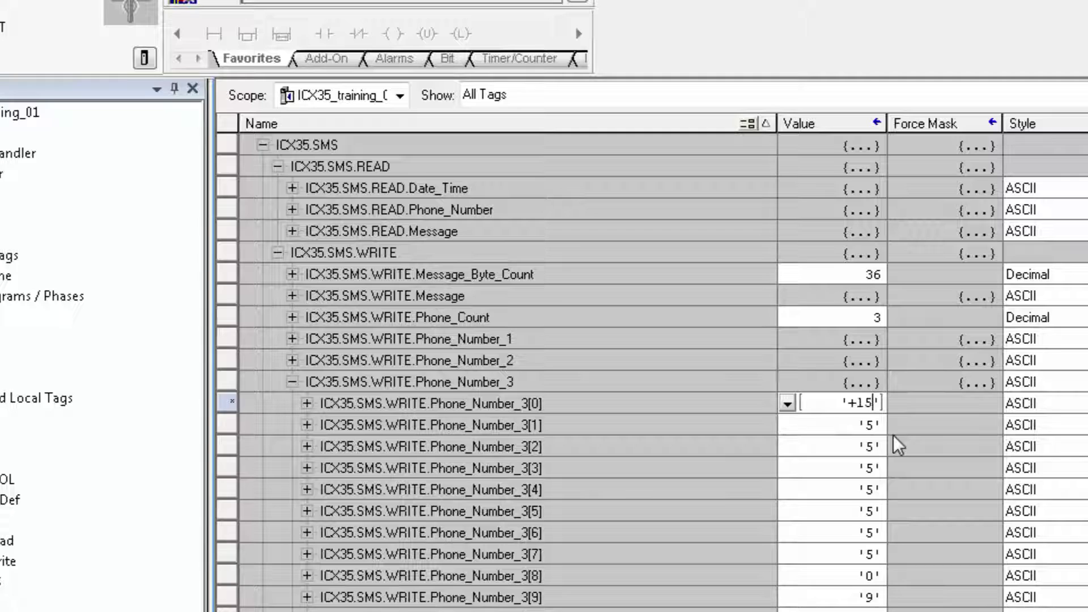
text(67)
key(Return)
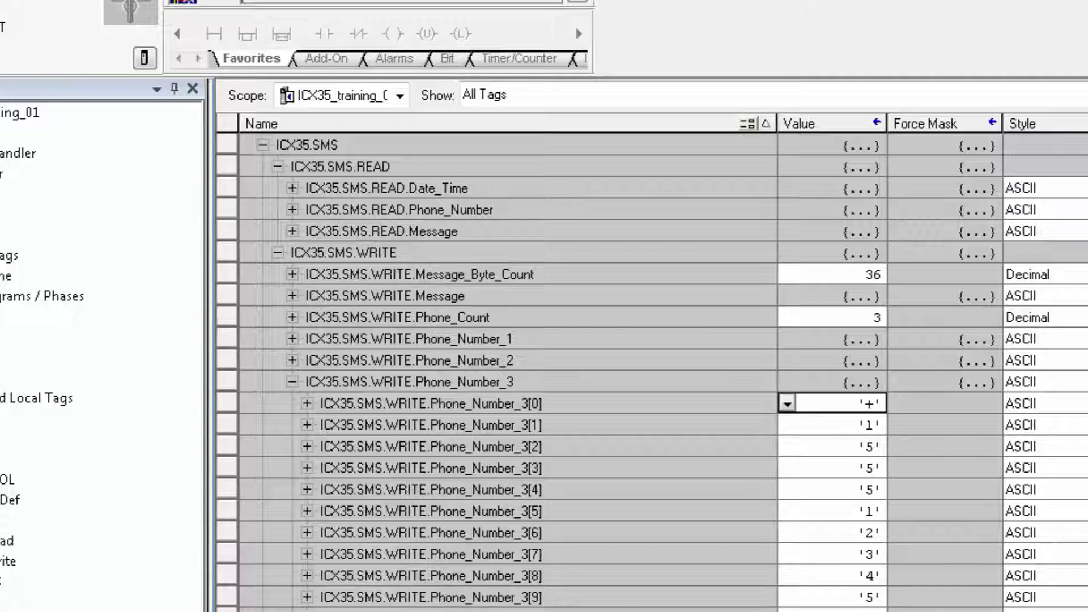
click(292, 381)
click(292, 403)
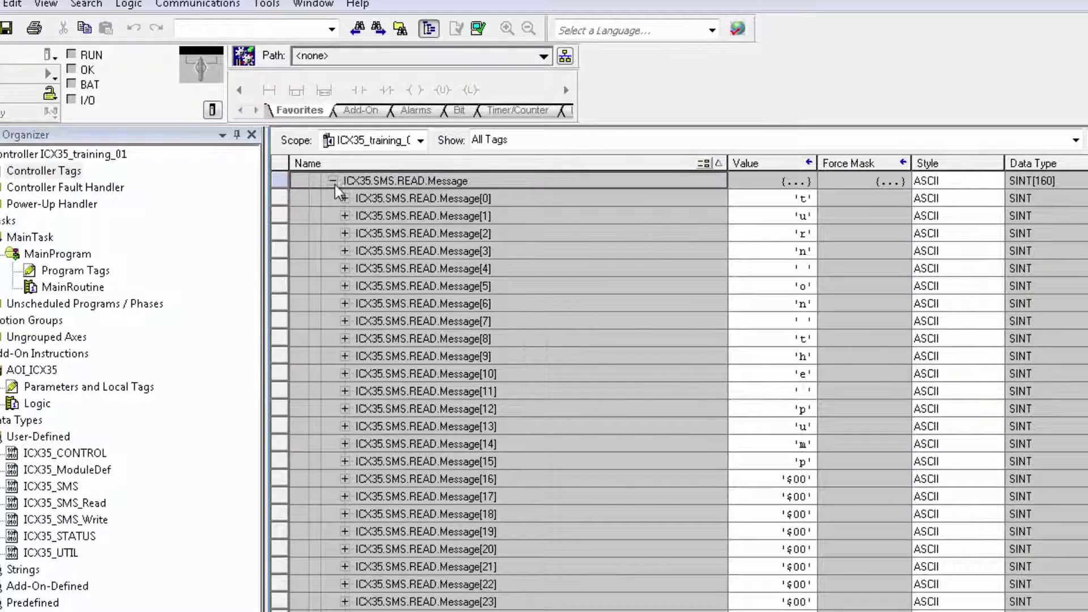
- Swap READ.Message for WRITE.Message and scroll to its 'sent message to three…' characters
click(333, 180)
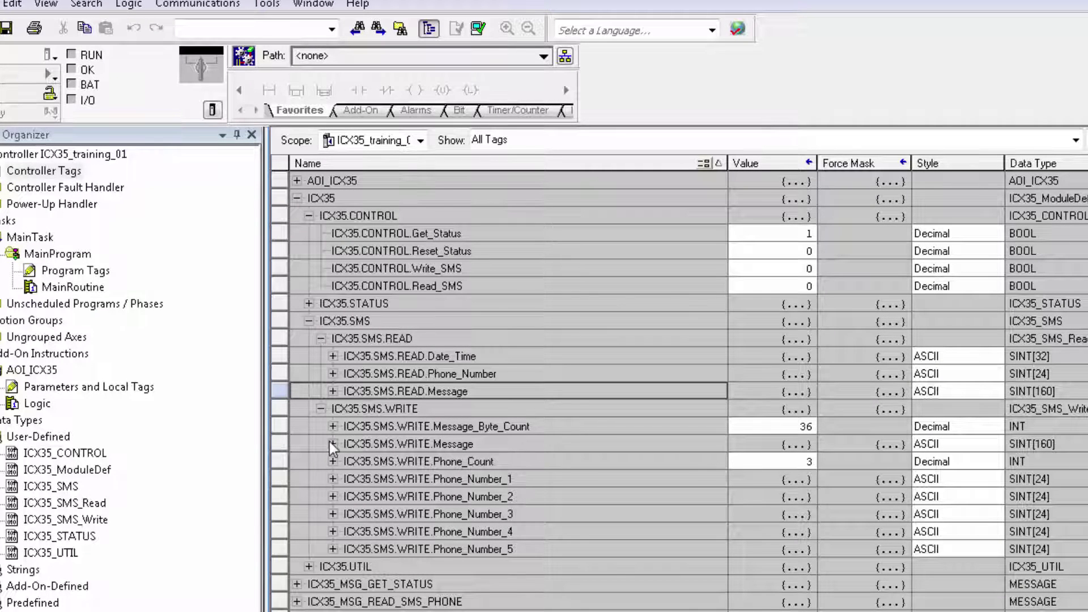
click(331, 443)
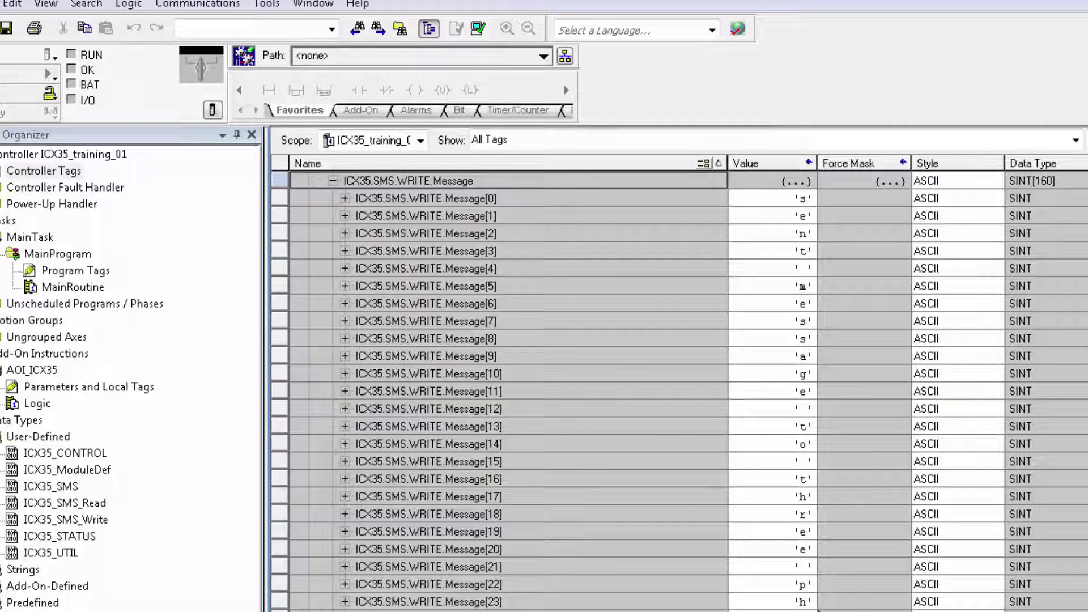
scroll(818, 609, up, 1)
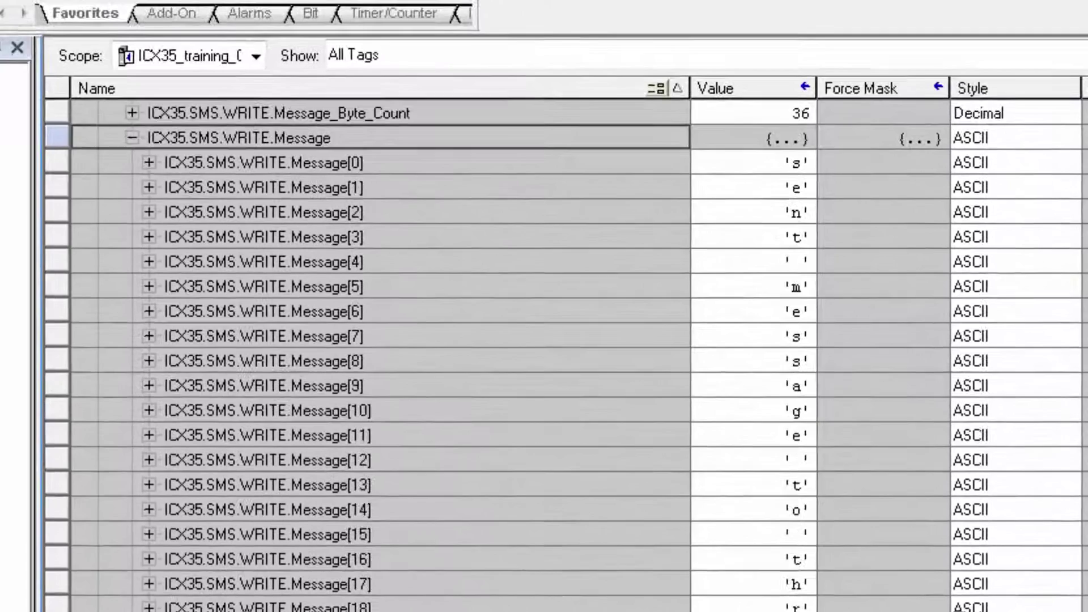
scroll(544, 340, down, 2)
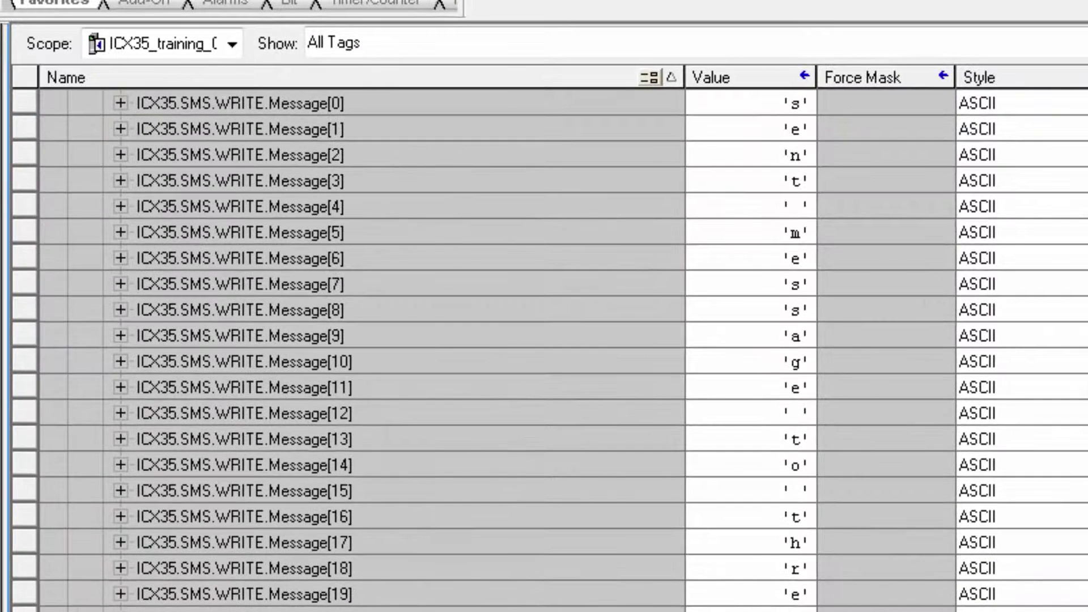
scroll(832, 505, up, 3)
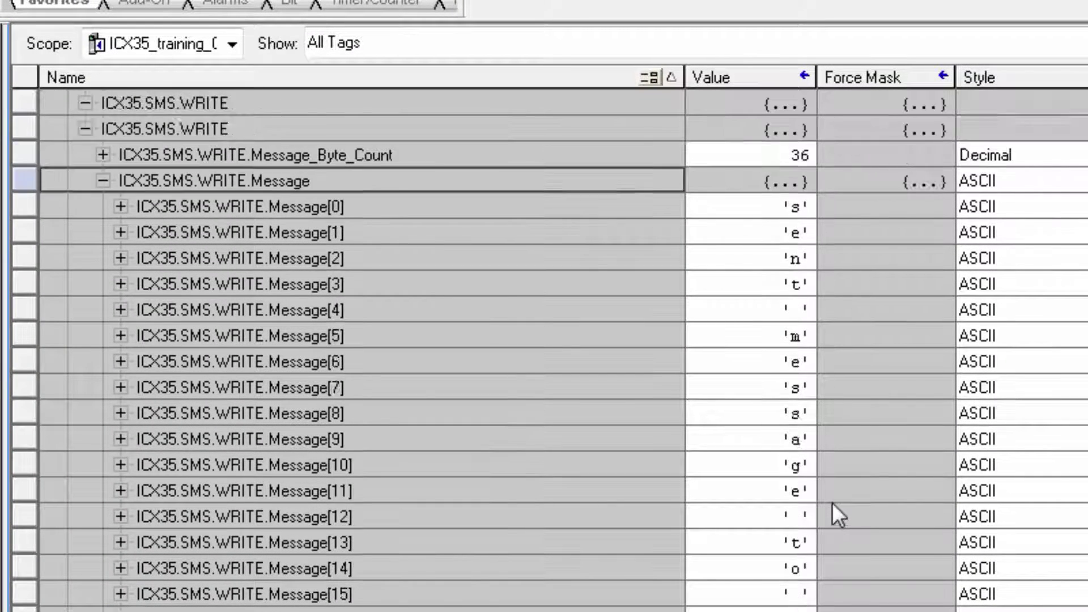
scroll(831, 505, down, 1)
scroll(831, 517, down, 1)
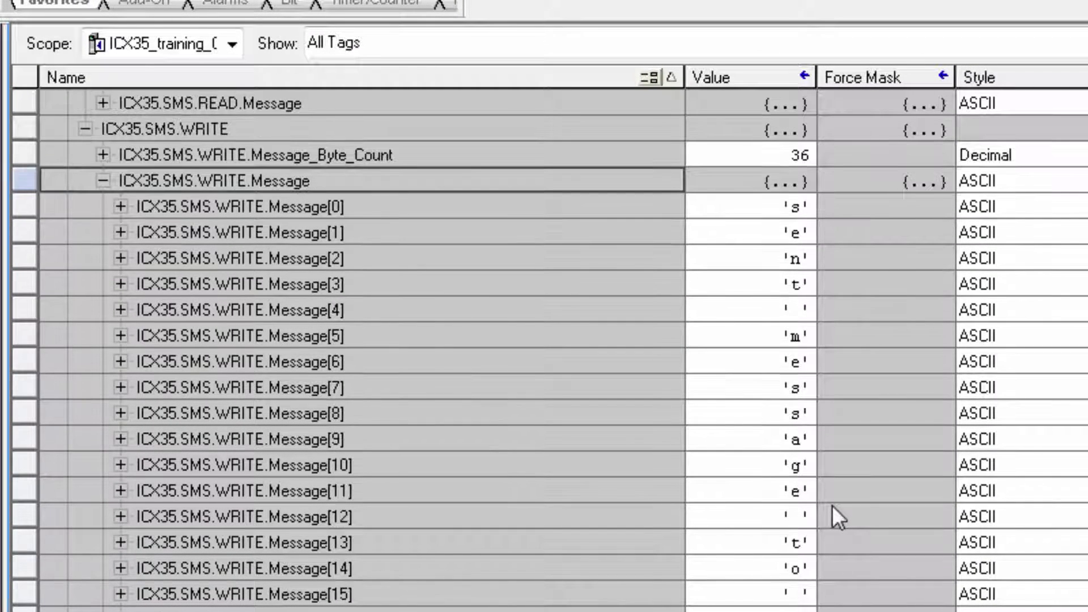
- Replace the outgoing WRITE.Message text with 'the pump is off'
click(804, 207)
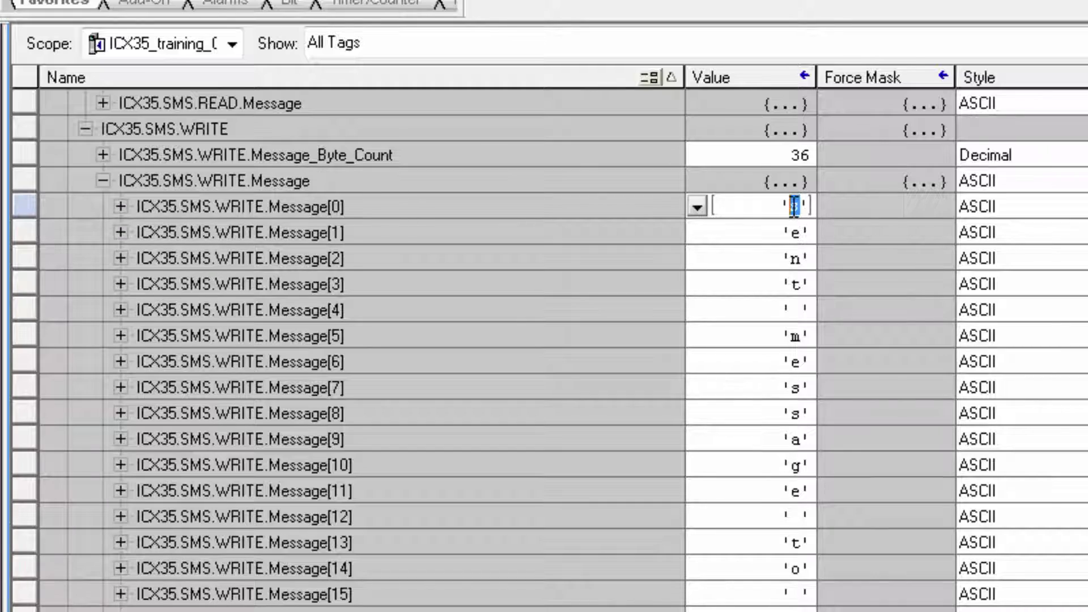
text(the pump is off)
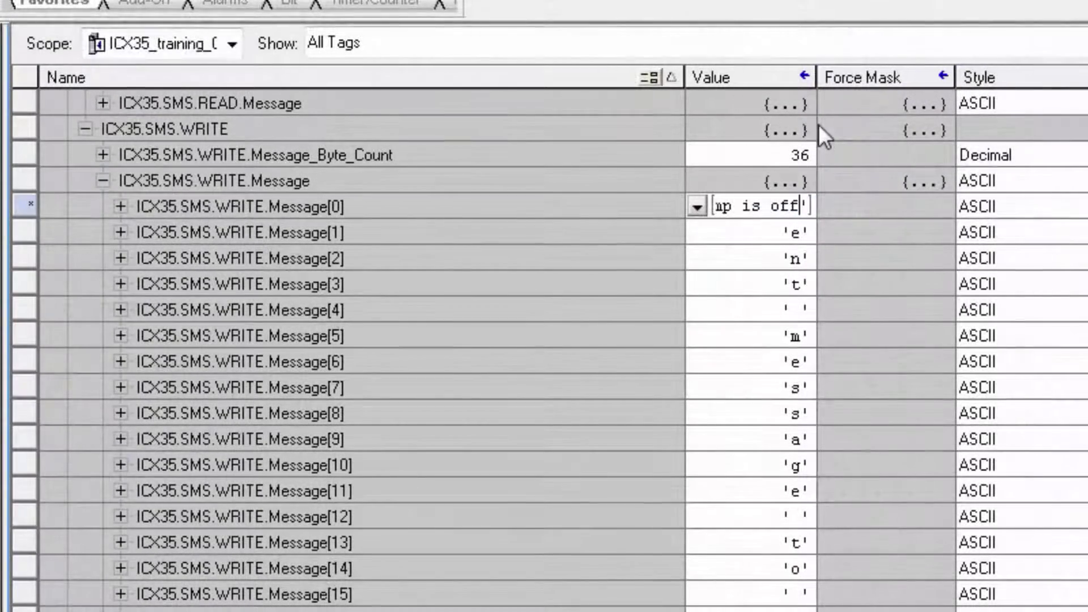
key(Return)
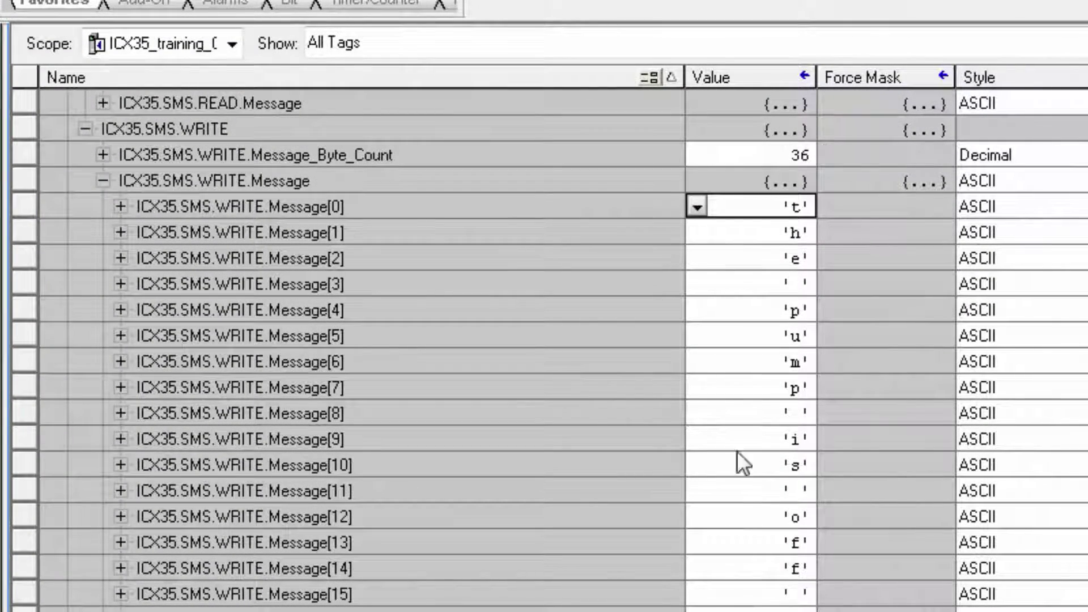
- Collapse the Message array and select the Write_SMS trigger value for editing
scroll(363, 340, up, 4)
key(Left)
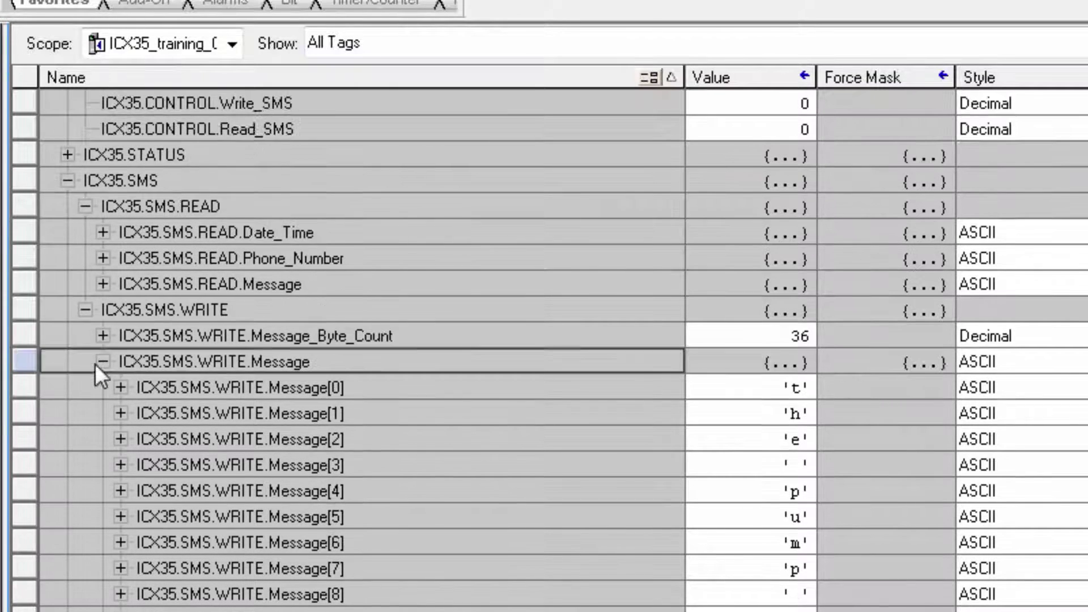
key(Left)
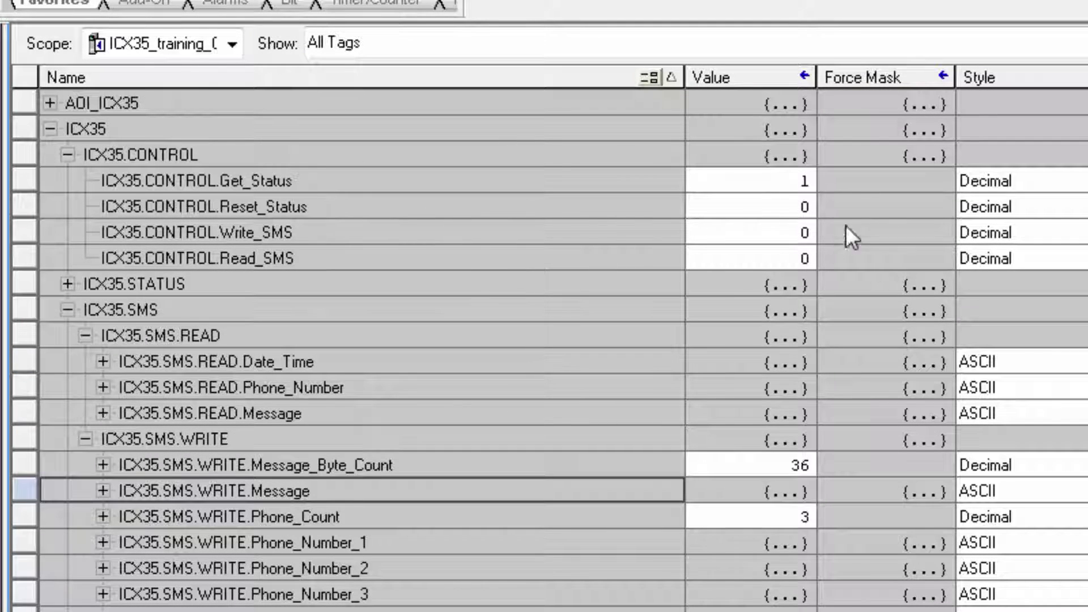
click(790, 233)
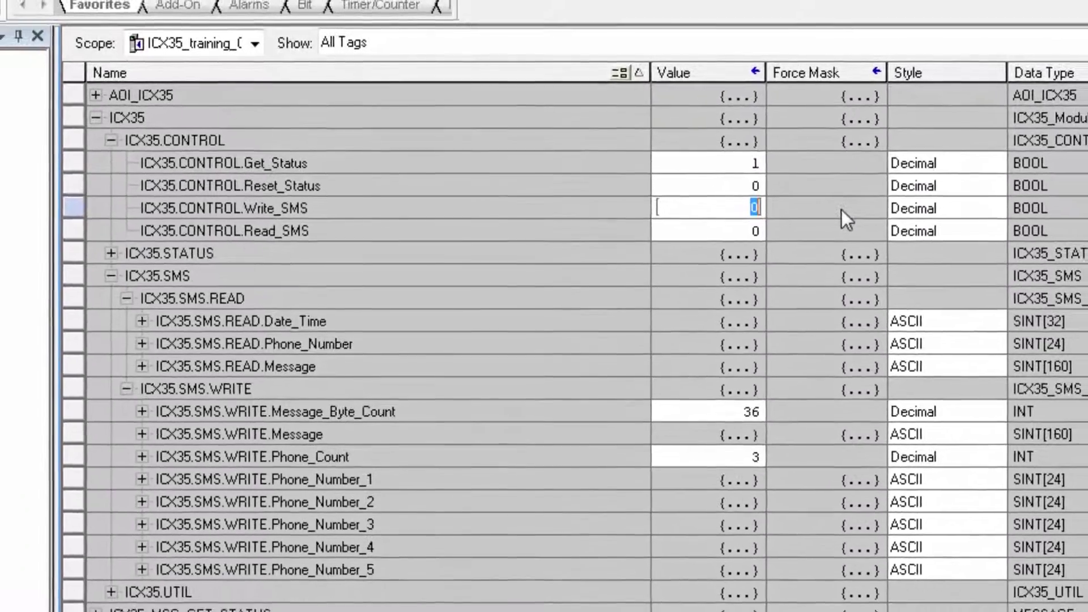
- Set ICX35.CONTROL.Write_SMS to 1 to send the SMS
text(1)
key(Return)
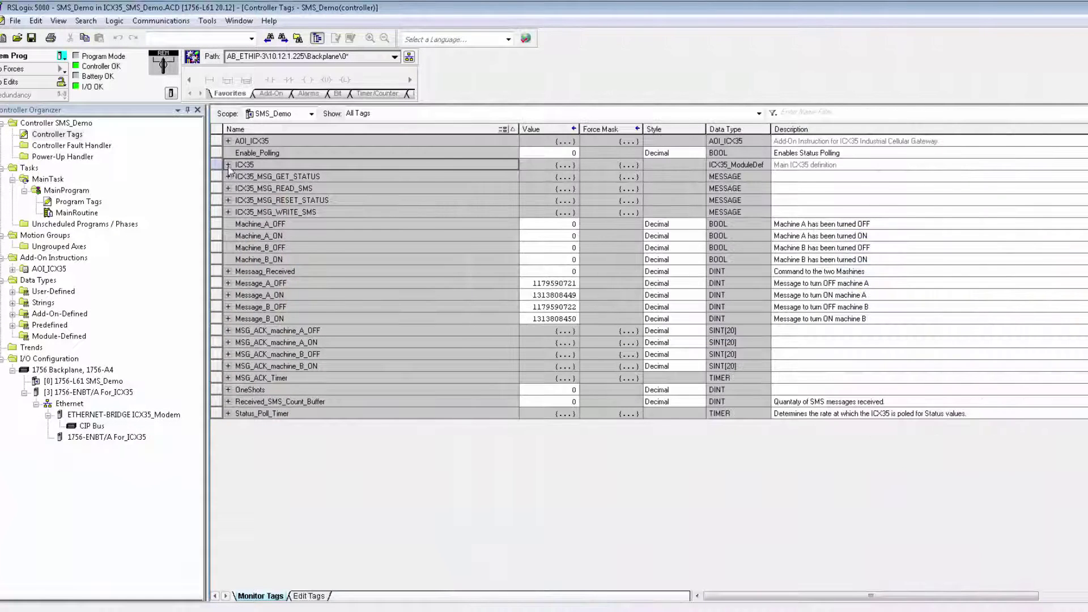
- Expand ICX35, then open the SMS_Demo MainRoutine ladder and scroll through its rungs
click(228, 165)
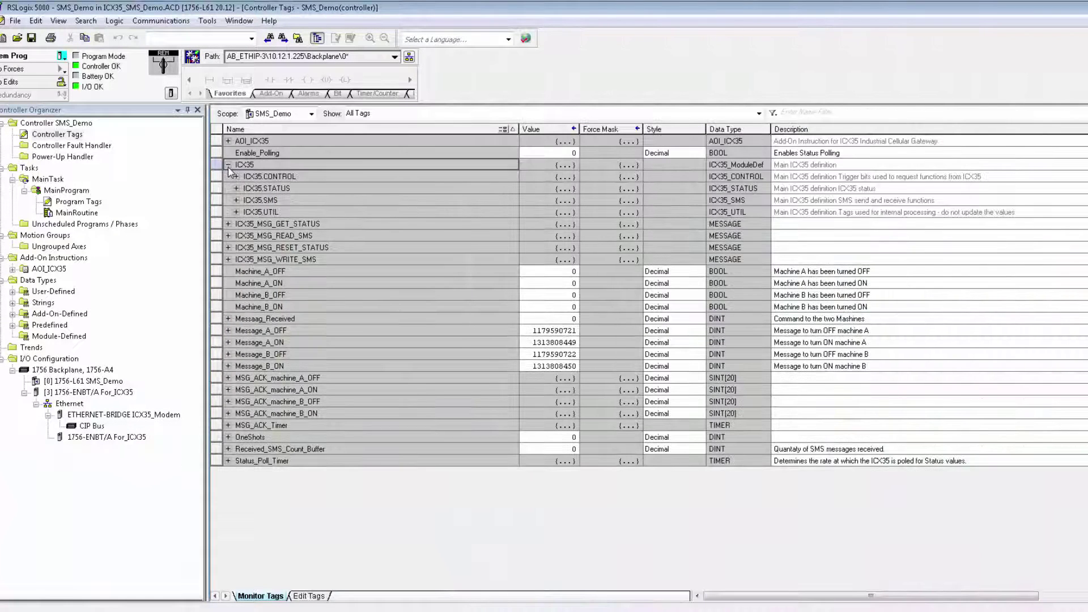
click(51, 215)
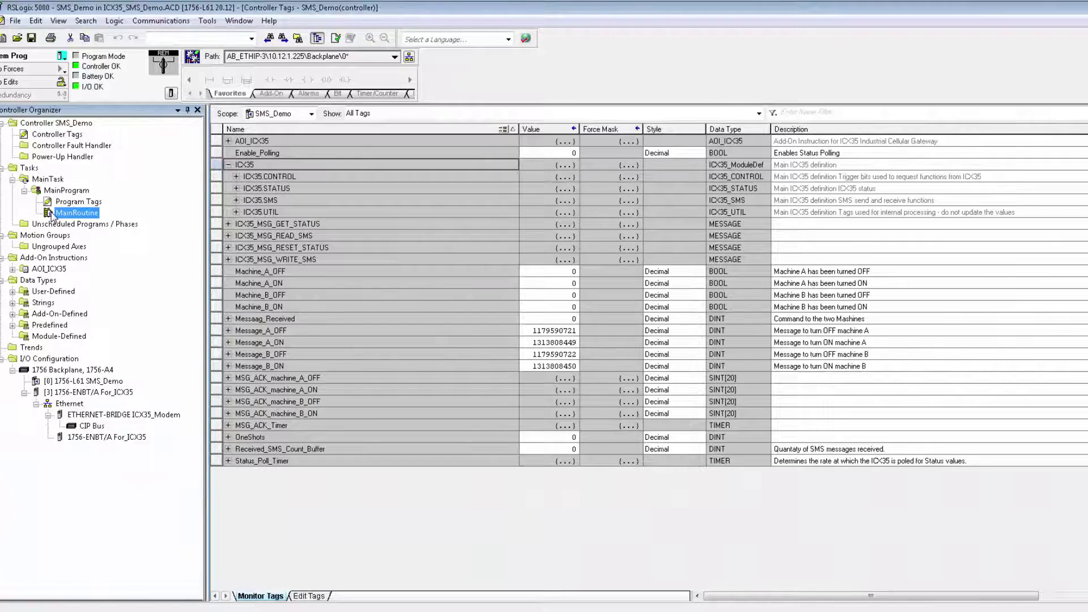
double_click(51, 214)
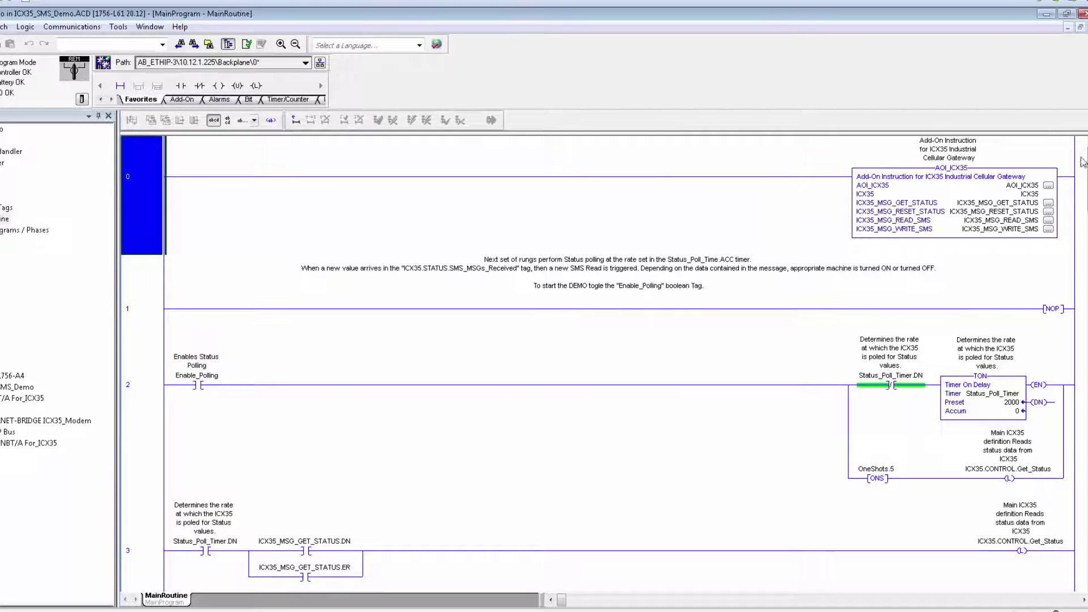
drag(1082, 162, 1082, 167)
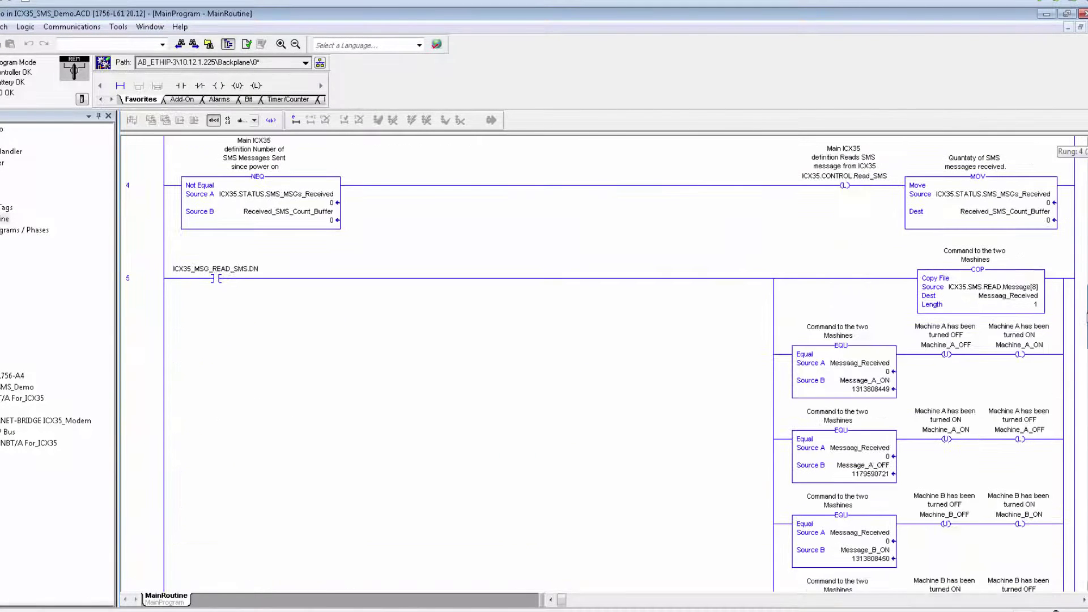
drag(1085, 314, 1085, 142)
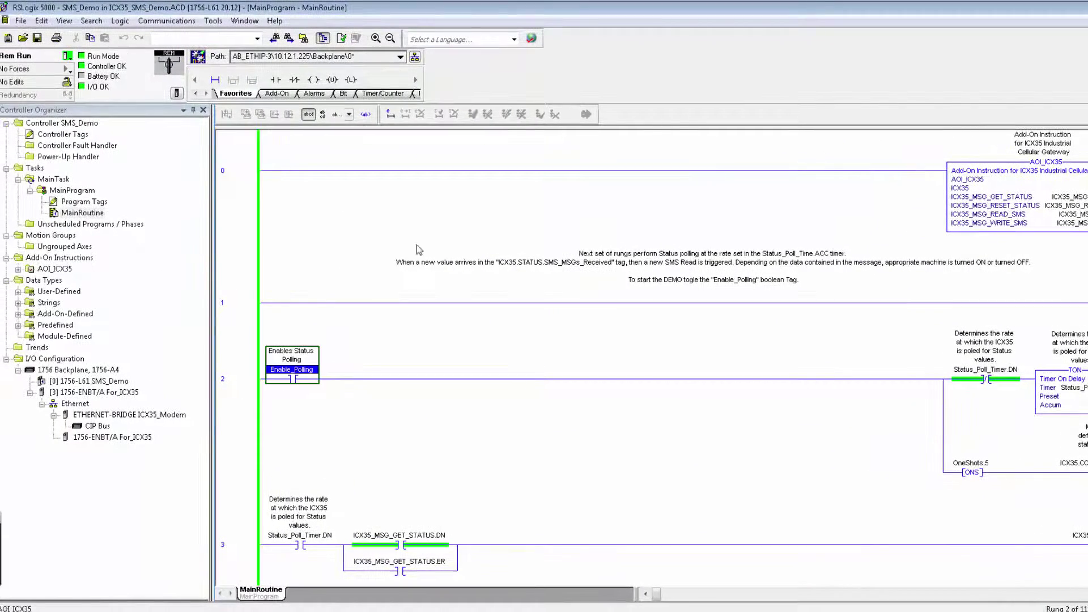
- Toggle the Enable_Polling bit on and show ICX35.CONTROL in the controller tags
right_click(297, 379)
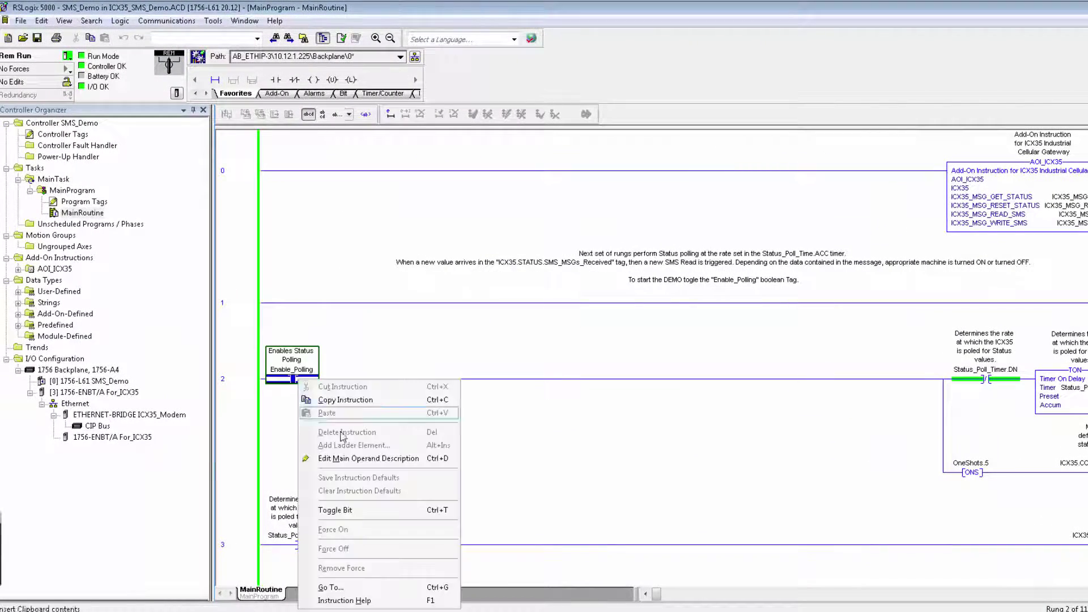
click(365, 511)
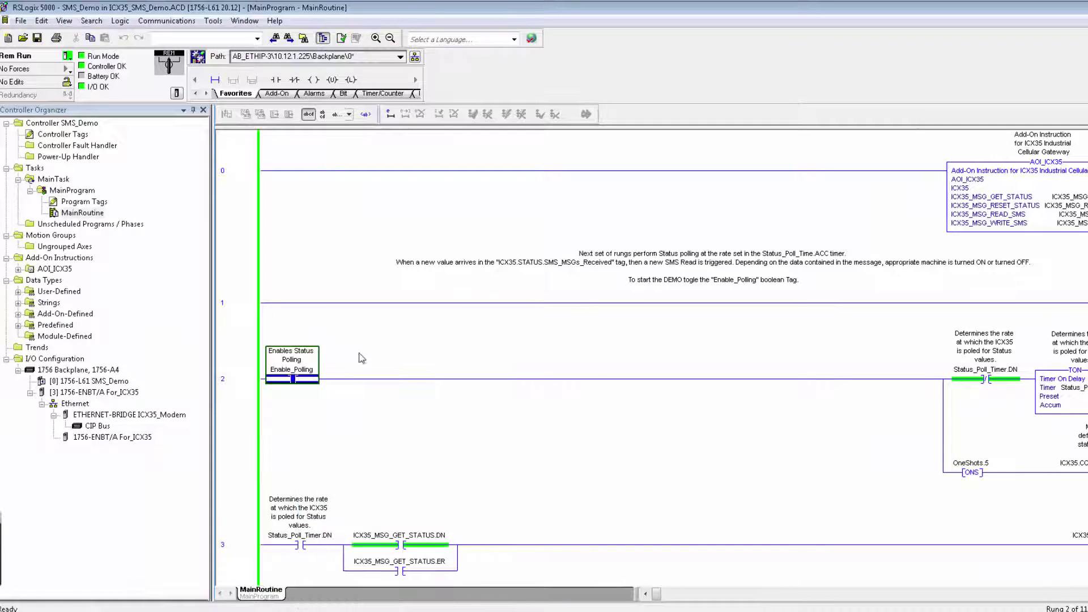
double_click(50, 136)
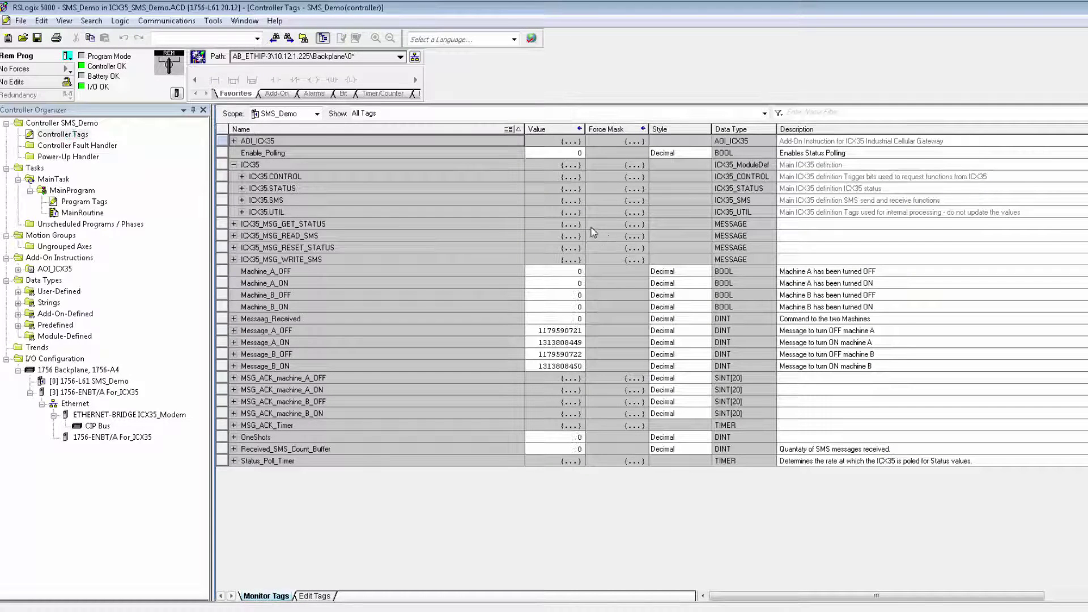
click(242, 176)
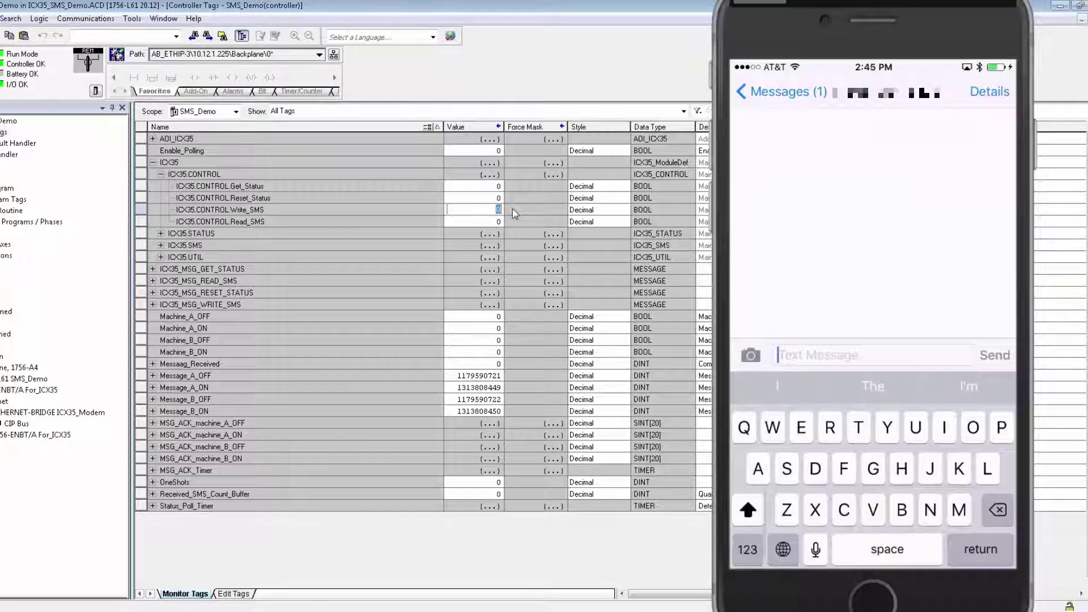
- Set Write_SMS to 1, then reply 'Machine A OFF' from the phone
text(1)
key(Return)
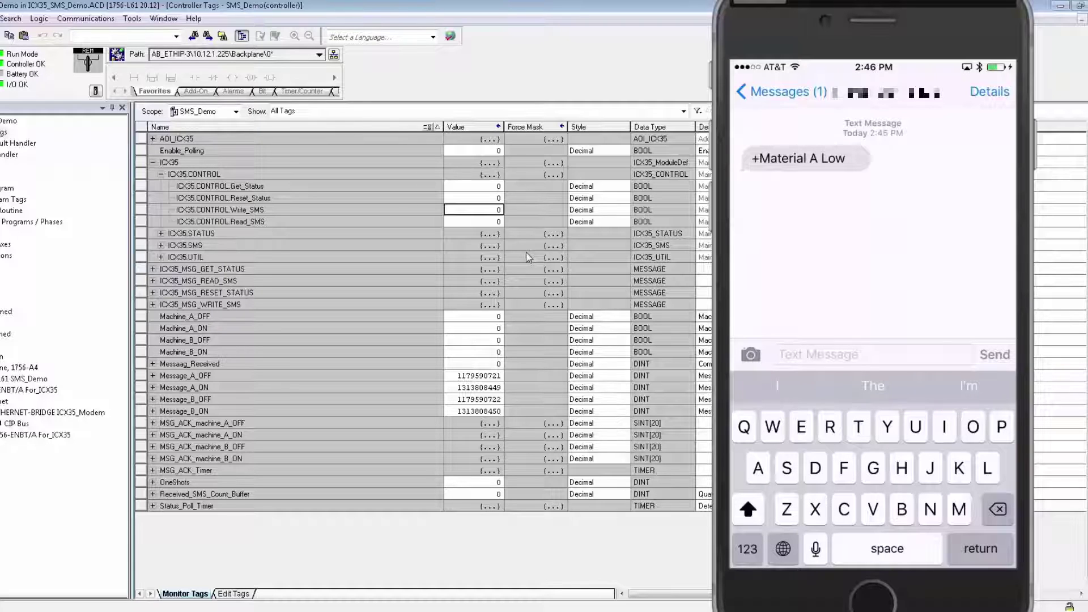
text(Mac)
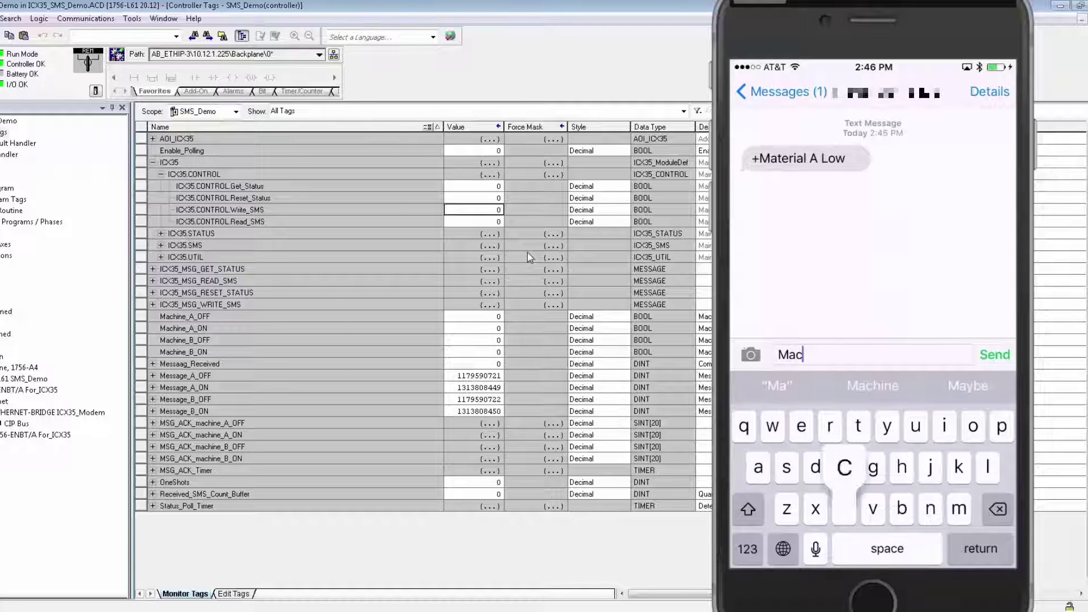
text(hine )
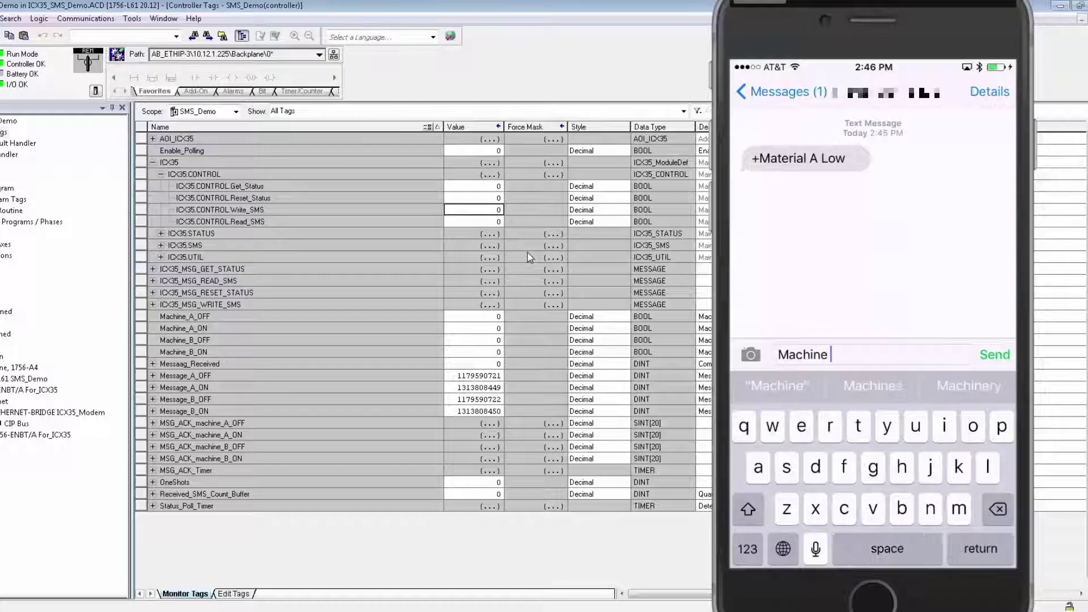
text(A)
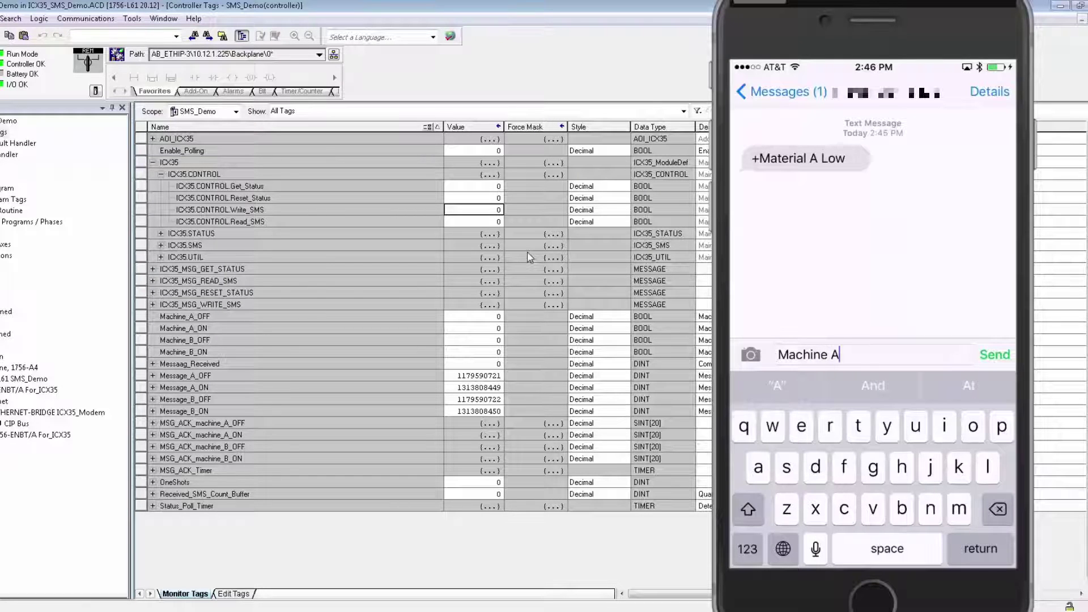
key(shift)
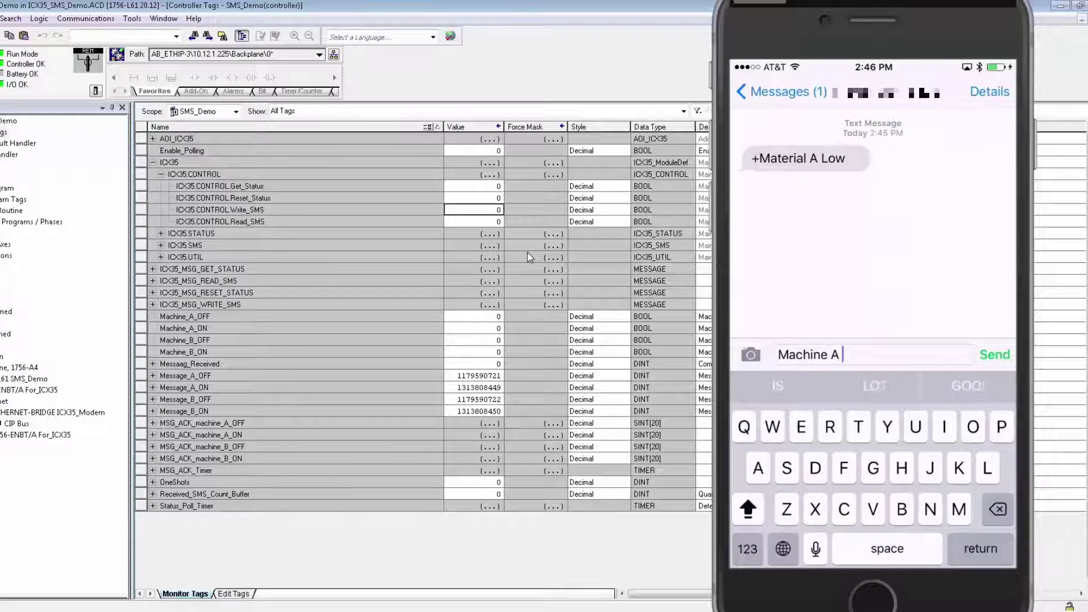
text(OFF)
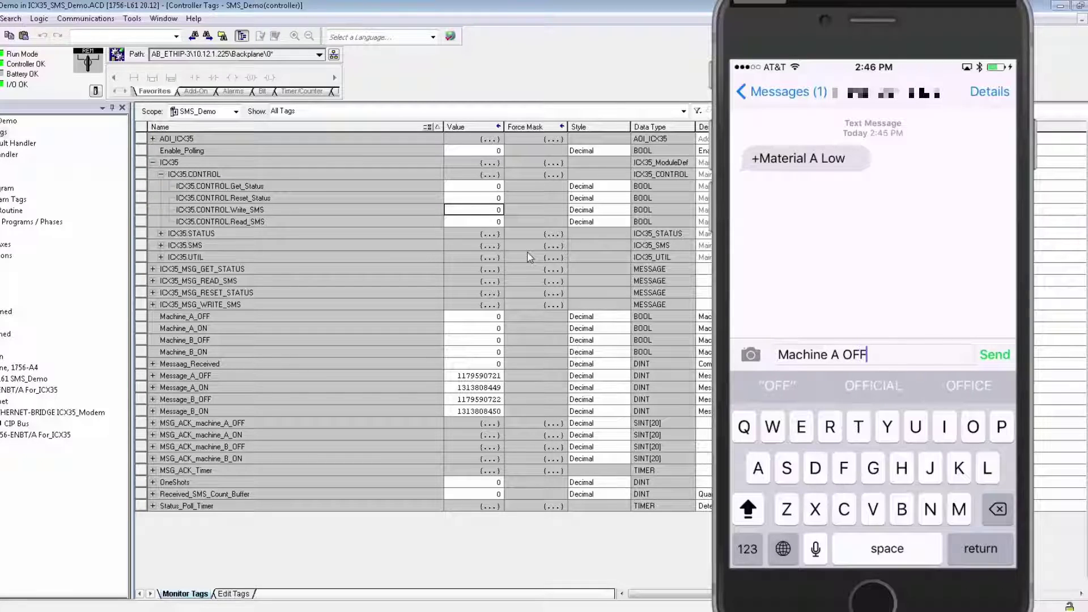
click(994, 354)
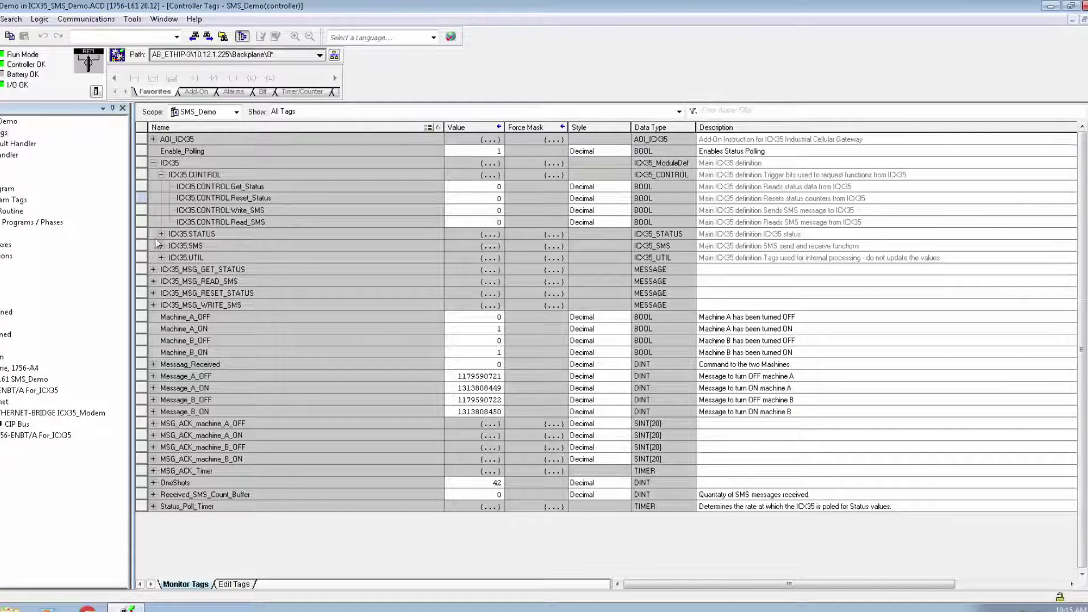
click(161, 234)
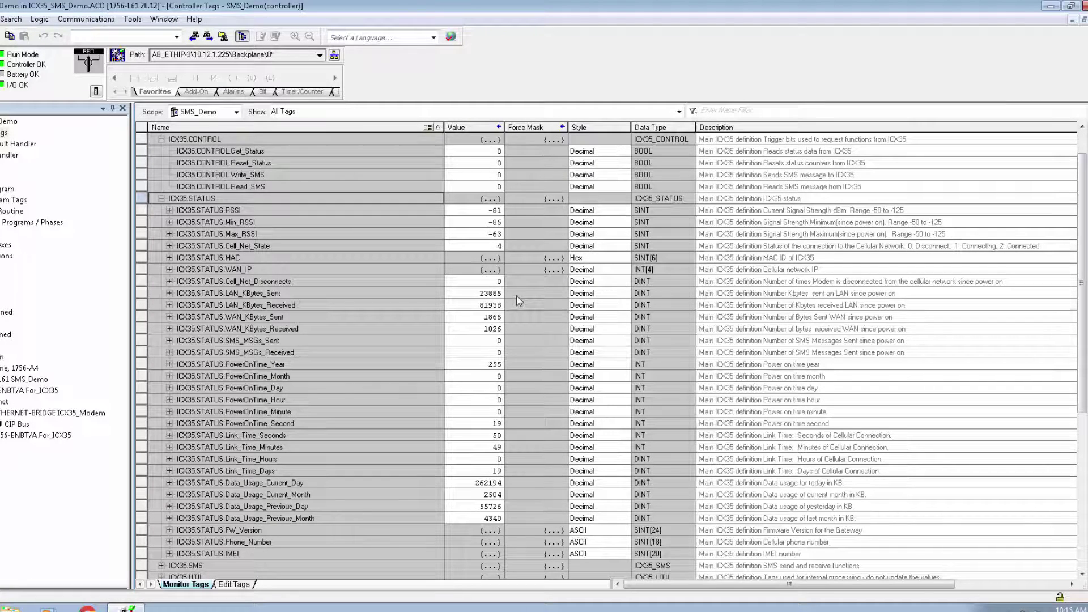
scroll(519, 300, down, 2)
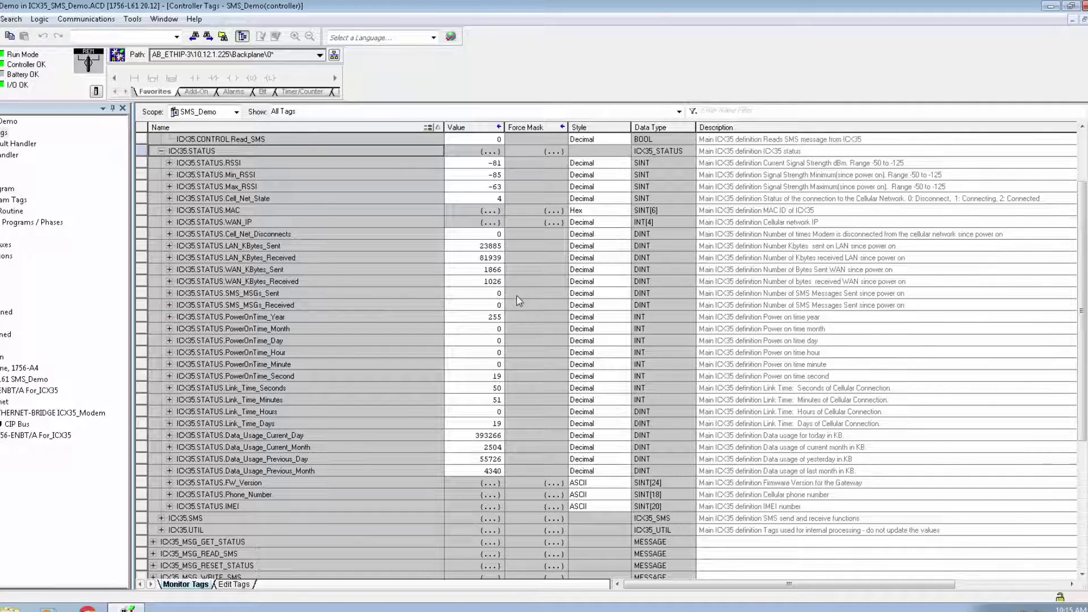
scroll(519, 301, up, 2)
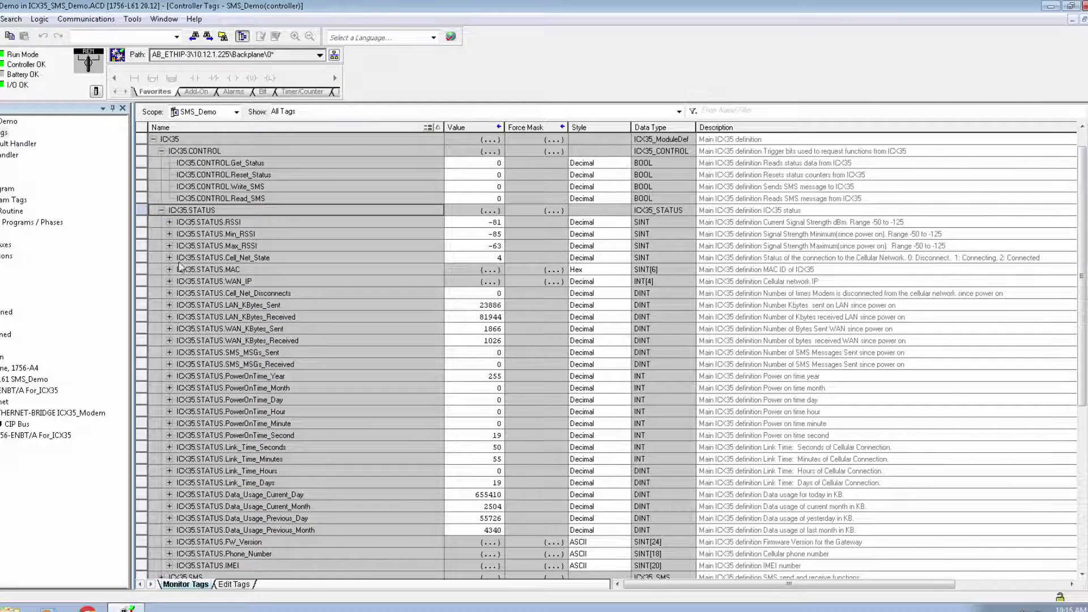
scroll(182, 267, down, 2)
scroll(184, 272, down, 1)
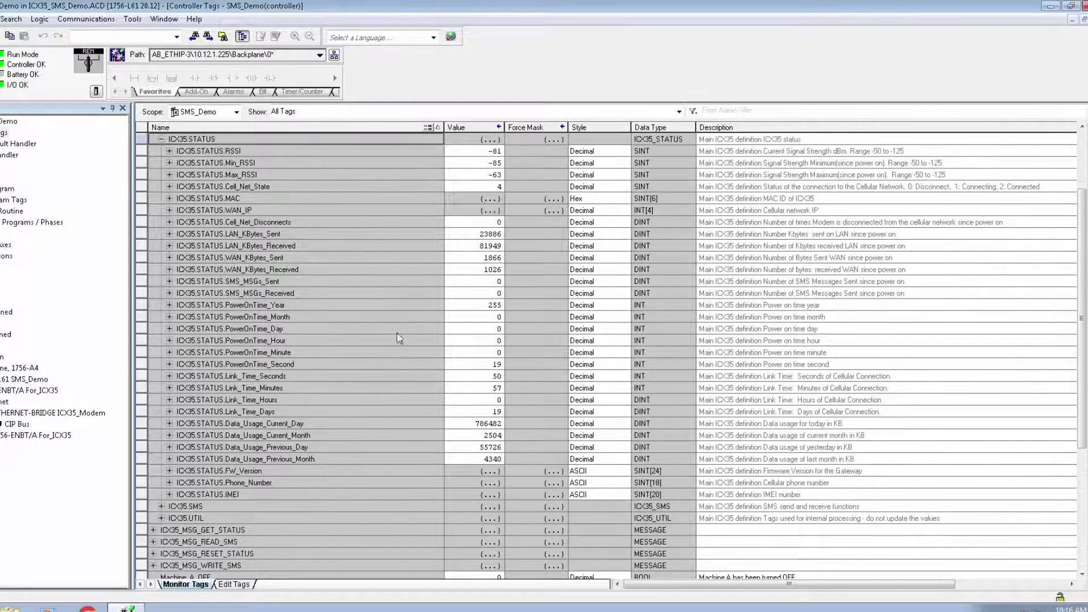
scroll(422, 444, up, 1)
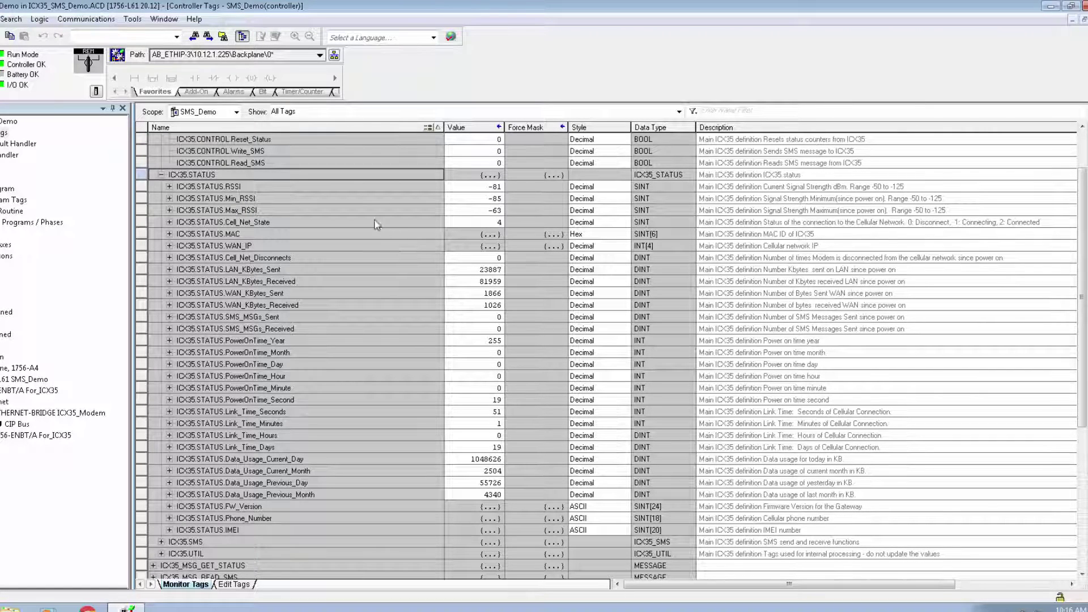
click(161, 175)
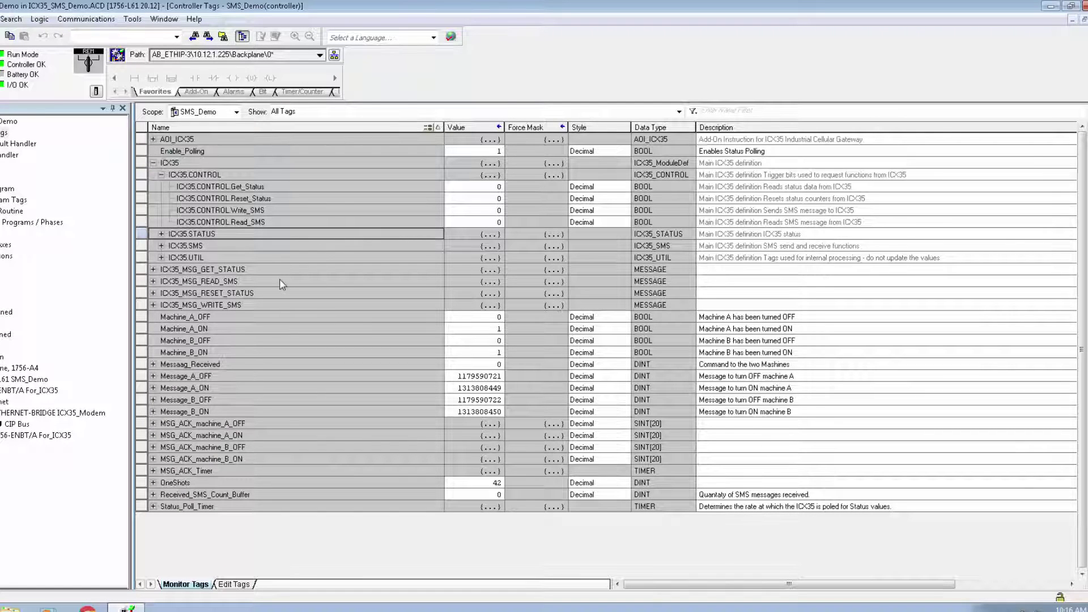